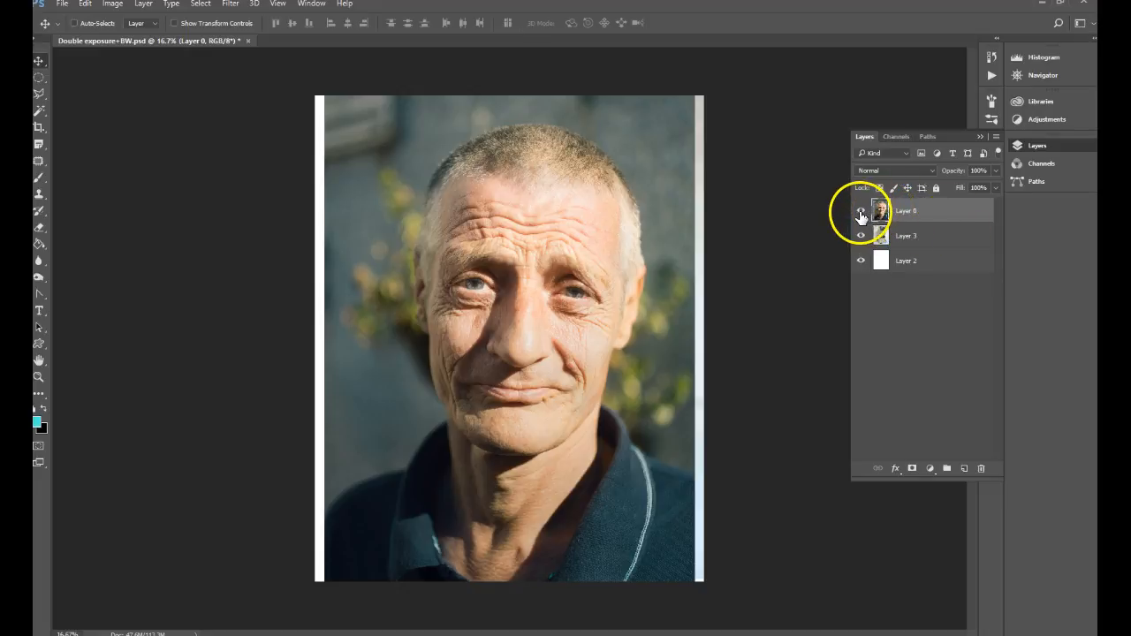
Step: Toggle the visibility of Layer 3 and the top portrait layer to inspect each layer's contents
click(860, 212)
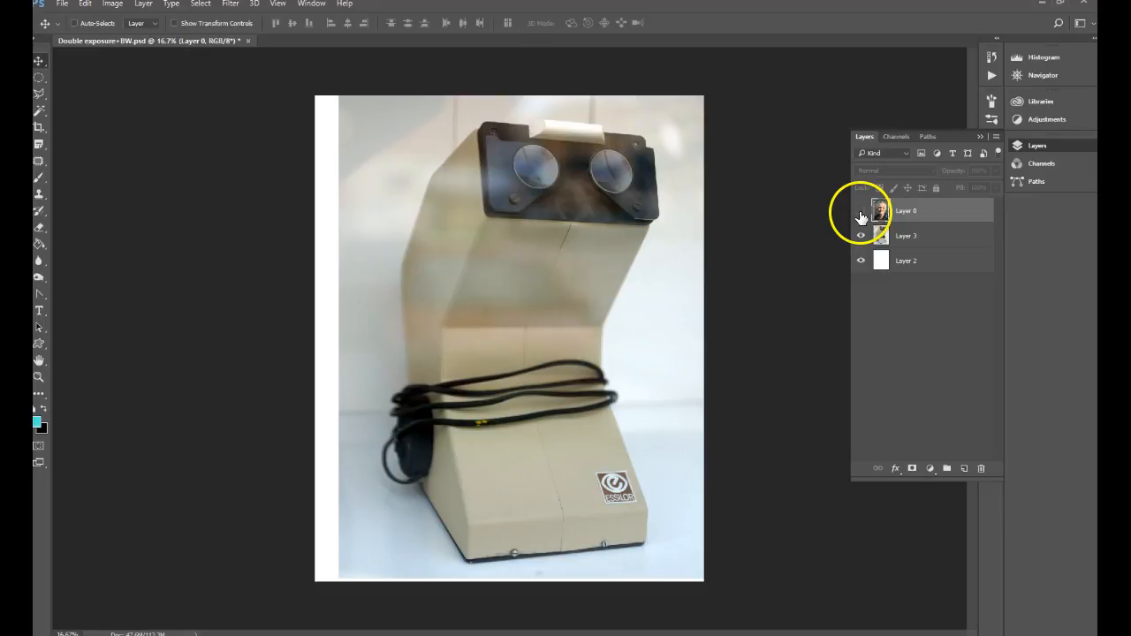
click(860, 212)
click(861, 212)
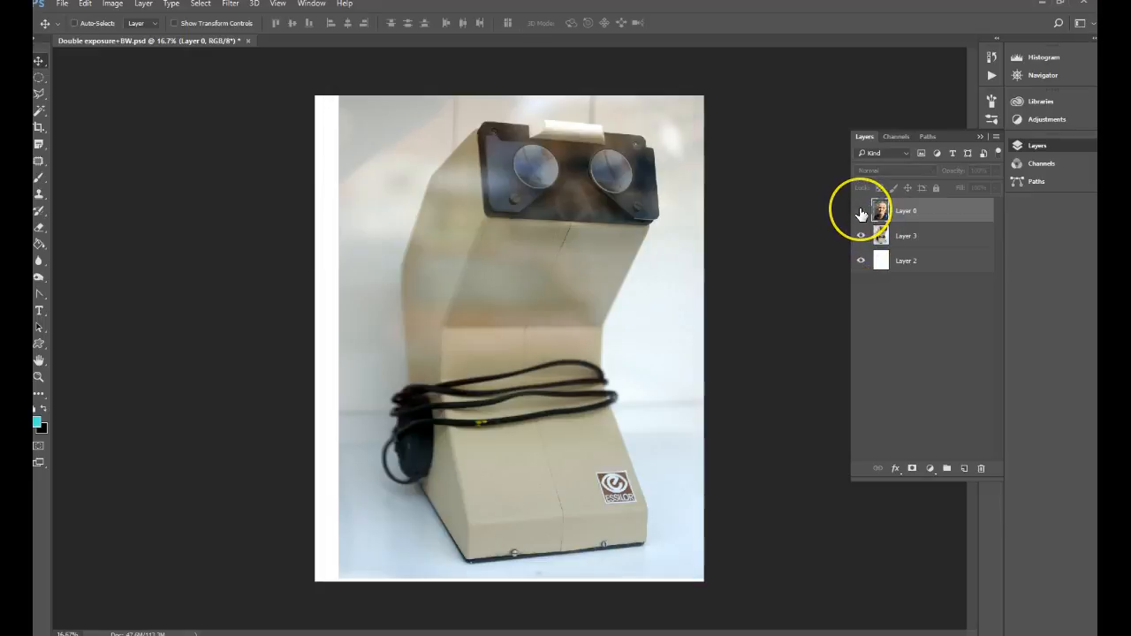
click(861, 212)
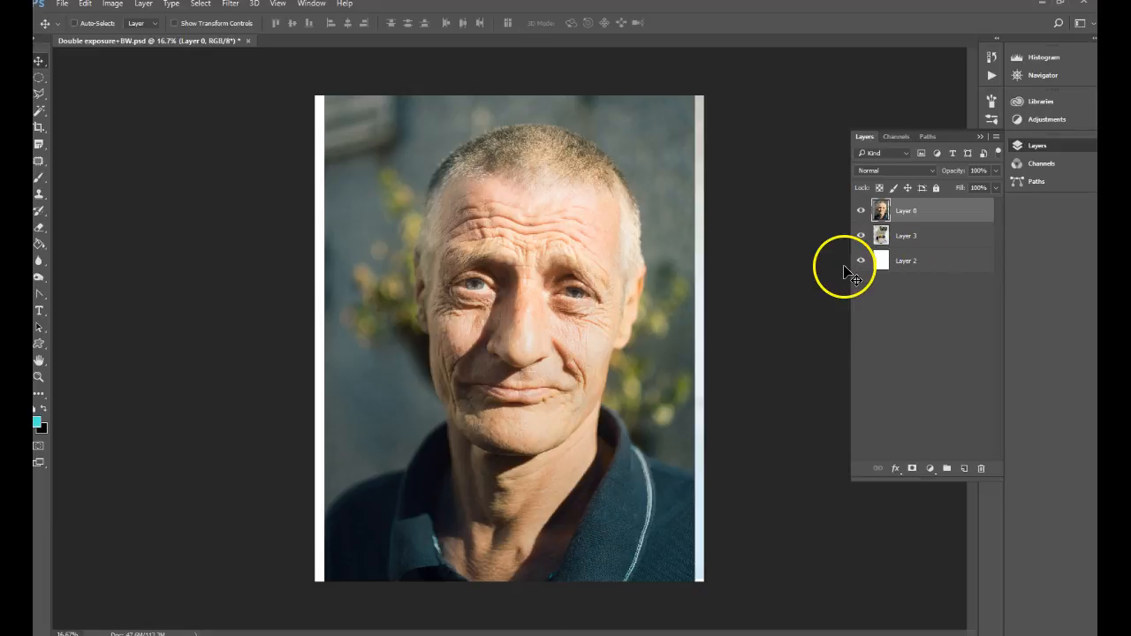
click(861, 236)
click(861, 212)
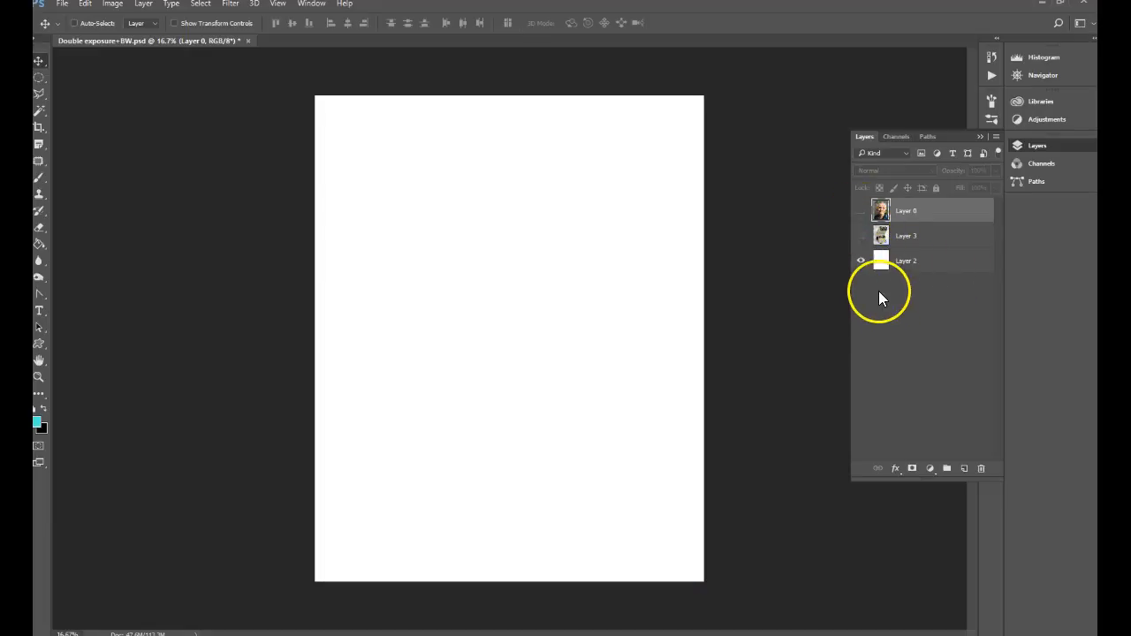
click(861, 236)
click(861, 212)
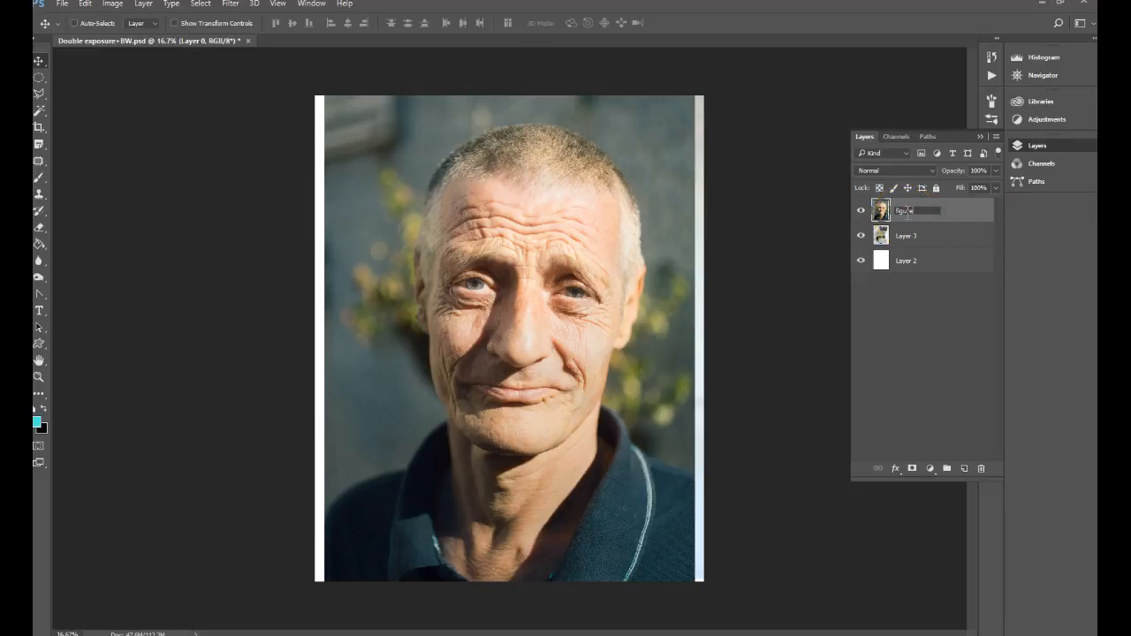
Step: Rename the portrait layer "figure", the white layer "background" and the machine photo layer "figure 2"
double_click(903, 264)
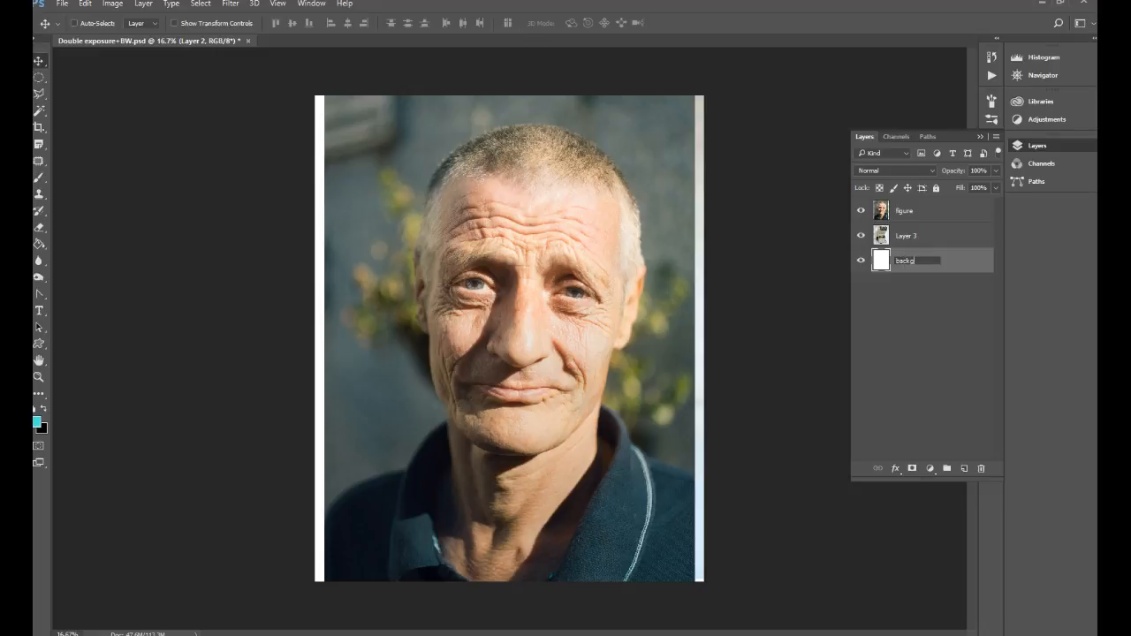
double_click(905, 237)
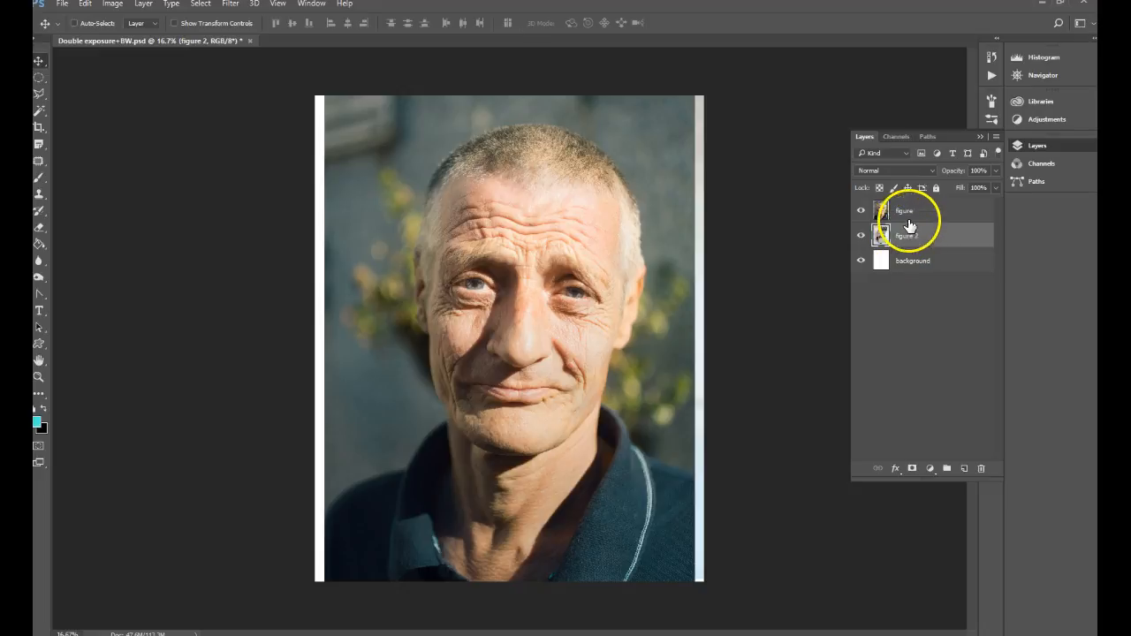
Step: Add a layer mask to the figure layer and paint out its upper-left backdrop in black with a 1000 px brush at 58% flow
click(910, 217)
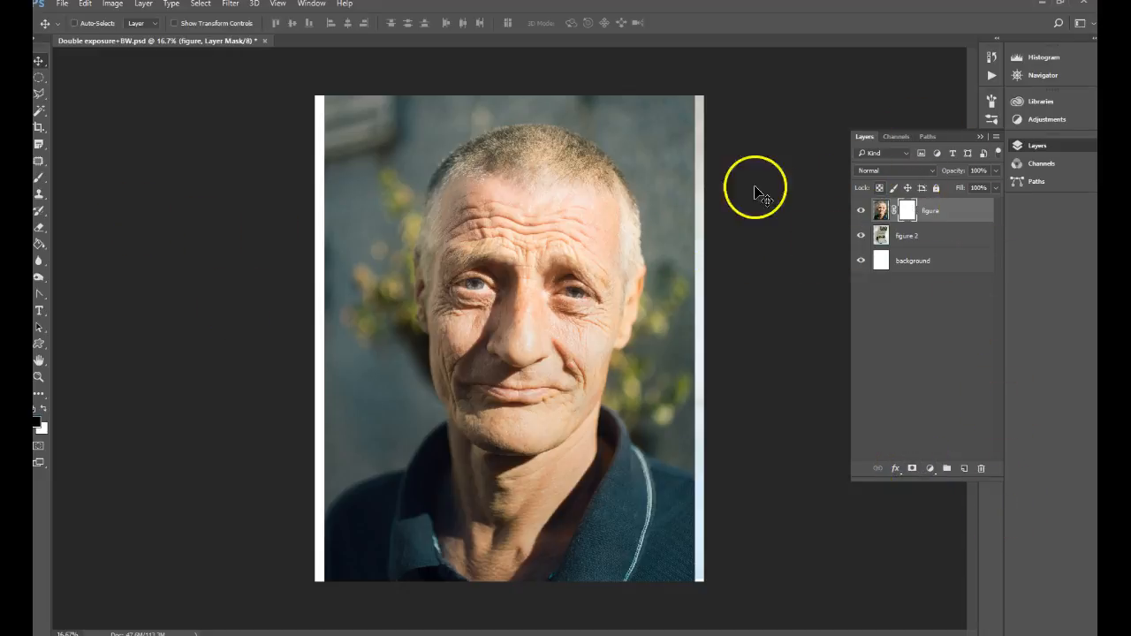
click(38, 181)
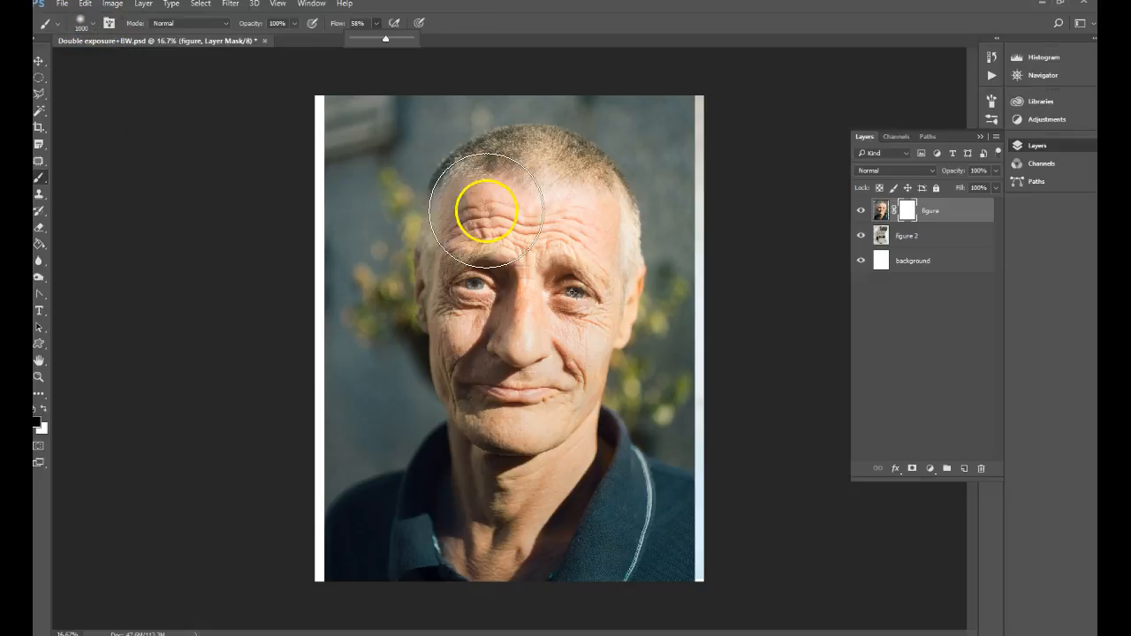
mouse_move(354, 124)
mouse_down()
mouse_move(323, 118)
mouse_move(333, 154)
mouse_move(276, 190)
mouse_move(331, 129)
mouse_move(356, 124)
mouse_move(325, 158)
mouse_move(315, 202)
mouse_up()
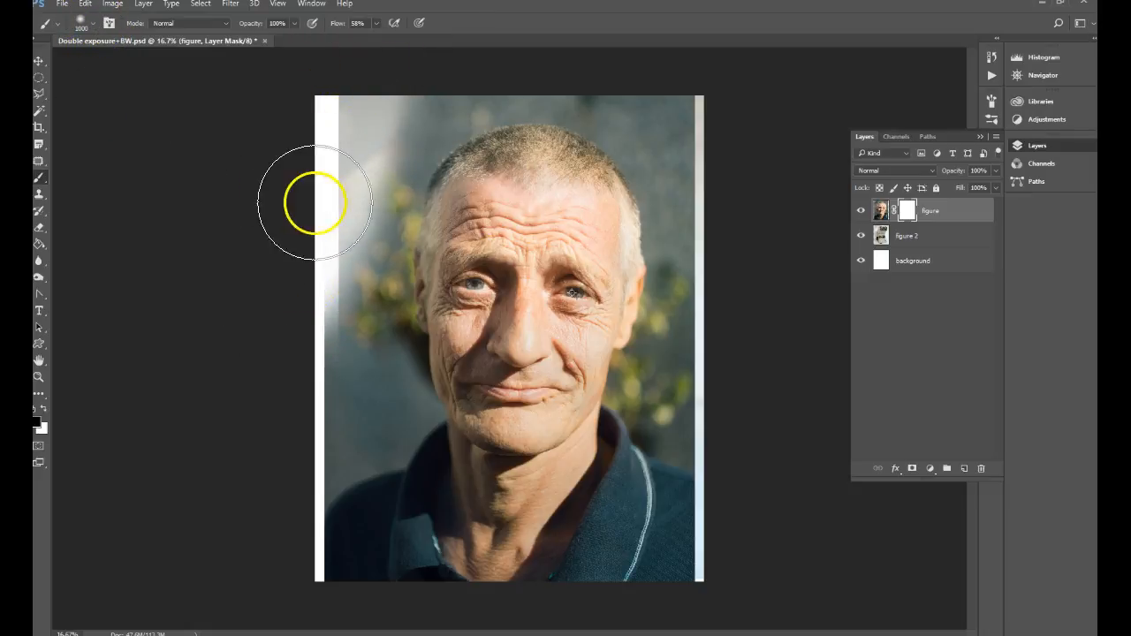
Step: Hide the figure 2 layer and mask out the backdrop around the man's head and shoulders with the large black brush
click(860, 237)
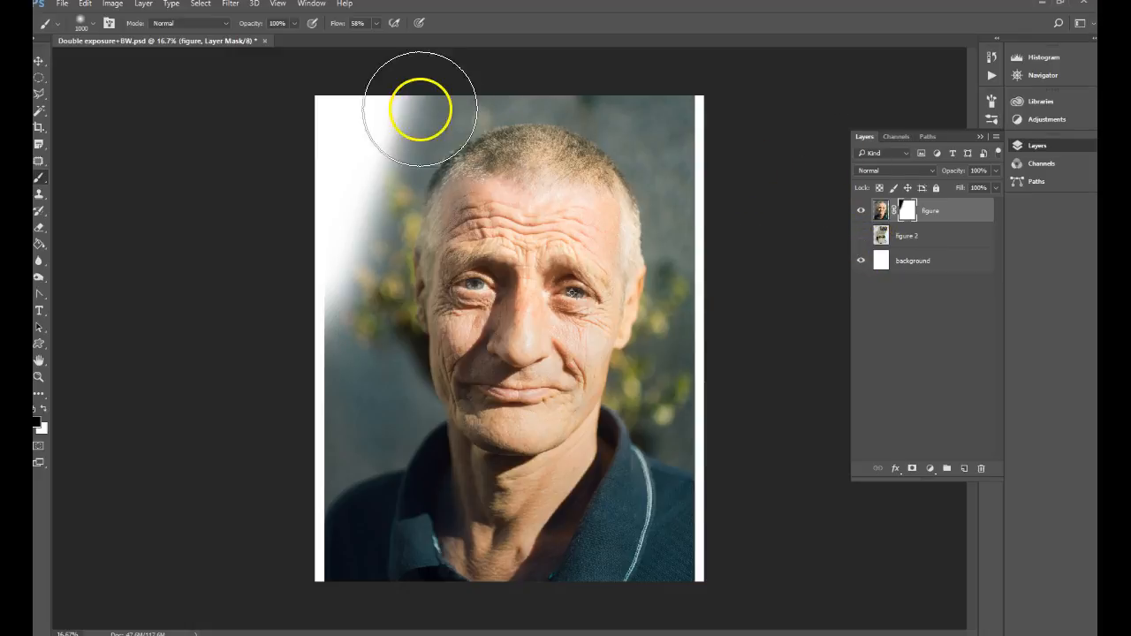
mouse_move(361, 143)
mouse_down()
mouse_move(304, 336)
mouse_move(320, 330)
mouse_move(288, 268)
mouse_move(277, 411)
mouse_move(291, 429)
mouse_move(298, 584)
mouse_move(305, 397)
mouse_up()
mouse_move(699, 189)
mouse_down()
mouse_move(593, 55)
mouse_move(716, 102)
mouse_move(550, 50)
mouse_move(401, 96)
mouse_move(367, 133)
mouse_move(523, 60)
mouse_move(631, 62)
mouse_move(365, 120)
mouse_move(400, 87)
mouse_move(660, 83)
mouse_move(731, 178)
mouse_move(717, 178)
mouse_move(640, 82)
mouse_move(732, 219)
mouse_move(668, 111)
mouse_move(707, 361)
mouse_move(704, 436)
mouse_move(675, 447)
mouse_move(709, 605)
mouse_move(646, 619)
mouse_move(675, 575)
mouse_move(686, 621)
mouse_up()
key(ctrl+z)
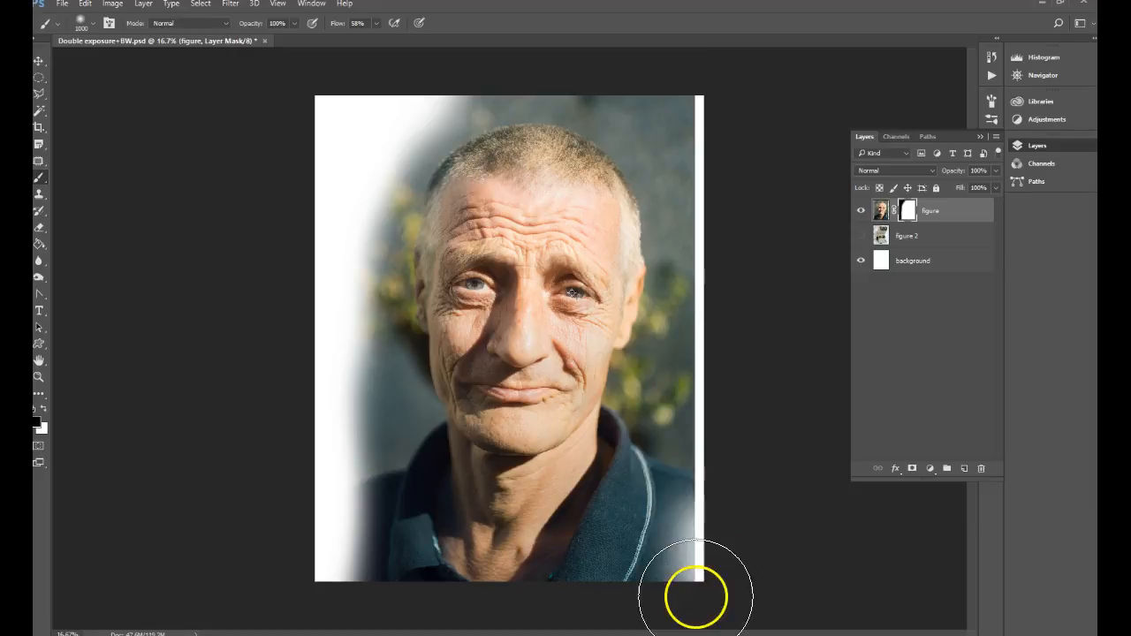
mouse_move(720, 581)
mouse_down()
mouse_move(723, 405)
mouse_move(730, 497)
mouse_move(695, 374)
mouse_move(716, 537)
mouse_move(707, 610)
mouse_move(740, 503)
mouse_move(687, 356)
mouse_move(671, 375)
mouse_move(709, 229)
mouse_move(704, 353)
mouse_move(718, 299)
mouse_move(709, 106)
mouse_move(714, 199)
mouse_move(665, 76)
mouse_move(658, 97)
mouse_move(579, 69)
mouse_move(450, 76)
mouse_move(407, 89)
mouse_move(586, 64)
mouse_move(545, 63)
mouse_move(333, 133)
mouse_move(308, 154)
mouse_move(398, 89)
mouse_move(335, 227)
mouse_move(401, 95)
mouse_move(340, 189)
mouse_move(418, 102)
mouse_move(627, 93)
mouse_move(750, 171)
mouse_move(704, 108)
mouse_move(508, 61)
mouse_move(329, 181)
mouse_move(306, 259)
mouse_move(356, 117)
mouse_move(342, 308)
mouse_move(336, 199)
mouse_move(330, 377)
mouse_move(331, 312)
mouse_move(354, 432)
mouse_move(326, 438)
mouse_move(326, 423)
mouse_move(337, 460)
mouse_move(318, 508)
mouse_move(312, 482)
mouse_move(305, 575)
mouse_move(311, 513)
mouse_move(322, 523)
mouse_move(334, 515)
mouse_move(377, 439)
mouse_up()
Step: Reduce the brush to 300 px and mask out the backdrop close to the left side of the man's face
key([)
key([)
key([)
key([)
key([)
key([)
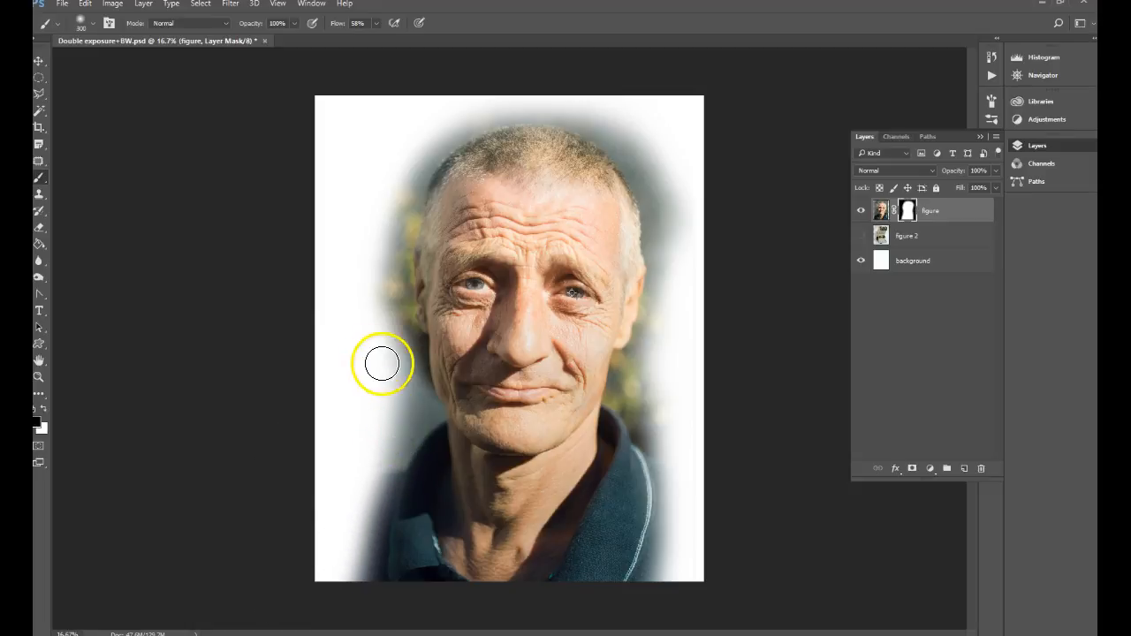
mouse_move(388, 247)
mouse_down()
mouse_move(397, 305)
mouse_move(393, 175)
mouse_move(364, 327)
mouse_move(413, 115)
mouse_move(372, 262)
mouse_move(410, 161)
mouse_move(381, 242)
mouse_up()
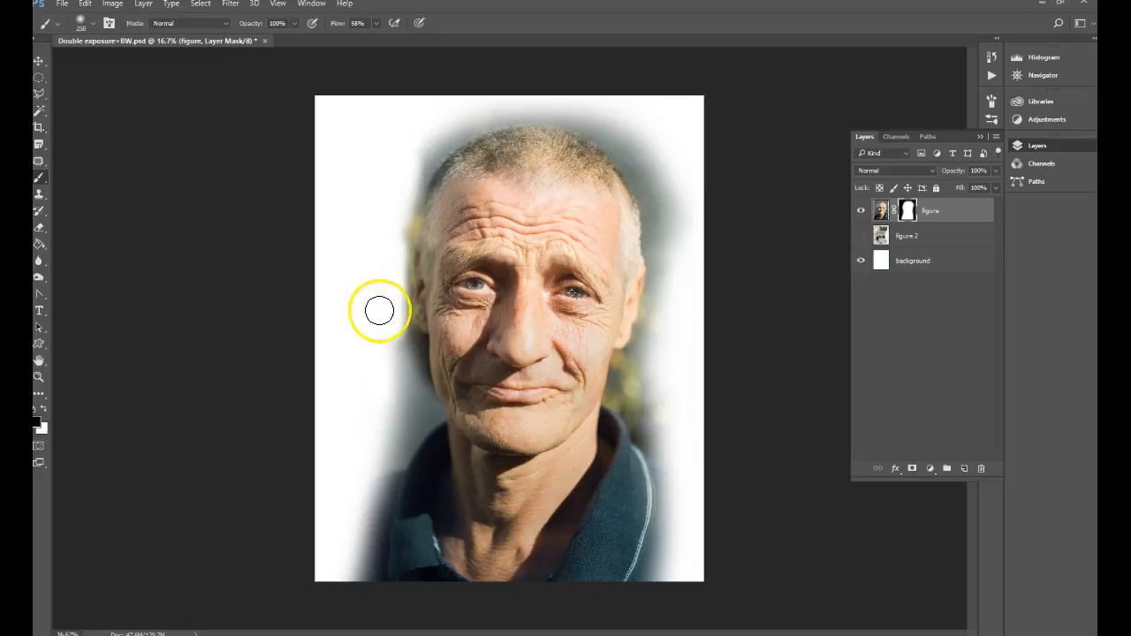
Step: Mask out the remaining backdrop fringe along both sides of the man's head, neck and shoulders with a 400 px brush
key(bracketright)
key(bracketright)
key(bracketright)
key(bracketright)
key(bracketright)
mouse_move(409, 194)
mouse_down()
mouse_move(404, 152)
mouse_move(372, 279)
mouse_move(375, 242)
mouse_move(390, 416)
mouse_move(382, 439)
mouse_move(356, 448)
mouse_move(339, 512)
mouse_move(431, 105)
mouse_move(393, 163)
mouse_move(445, 116)
mouse_move(365, 235)
mouse_move(417, 136)
mouse_move(576, 95)
mouse_move(665, 155)
mouse_move(702, 229)
mouse_move(646, 129)
mouse_move(625, 121)
mouse_move(661, 165)
mouse_move(529, 59)
mouse_move(617, 122)
mouse_move(679, 221)
mouse_move(693, 300)
mouse_move(668, 184)
mouse_move(677, 257)
mouse_move(657, 167)
mouse_move(674, 274)
mouse_move(666, 351)
mouse_move(655, 280)
mouse_move(640, 386)
mouse_move(628, 375)
mouse_move(633, 386)
mouse_move(639, 360)
mouse_move(637, 385)
mouse_move(663, 419)
mouse_move(637, 400)
mouse_move(664, 424)
mouse_move(647, 418)
mouse_move(661, 444)
mouse_move(620, 387)
mouse_move(627, 356)
mouse_move(651, 334)
mouse_move(655, 175)
mouse_move(651, 256)
mouse_move(635, 165)
mouse_move(604, 118)
mouse_move(489, 92)
mouse_move(407, 157)
mouse_move(459, 120)
mouse_move(537, 117)
mouse_move(617, 157)
mouse_move(640, 196)
mouse_move(603, 133)
mouse_move(482, 121)
mouse_move(404, 203)
mouse_move(371, 313)
mouse_move(404, 197)
mouse_move(384, 247)
mouse_move(403, 291)
mouse_move(410, 404)
mouse_move(327, 546)
mouse_up()
mouse_move(633, 380)
mouse_down()
mouse_move(690, 499)
mouse_move(683, 433)
mouse_move(683, 584)
mouse_move(679, 531)
mouse_up()
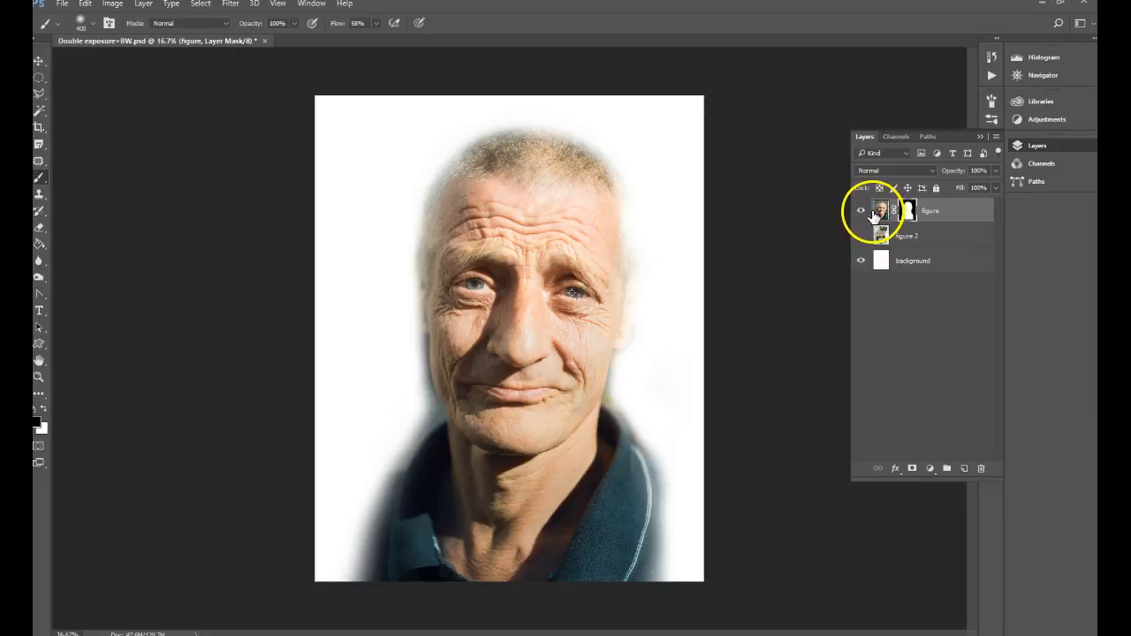
Step: Add a Black & White adjustment layer above the figure layer using the High Contrast Blue Filter preset
click(881, 212)
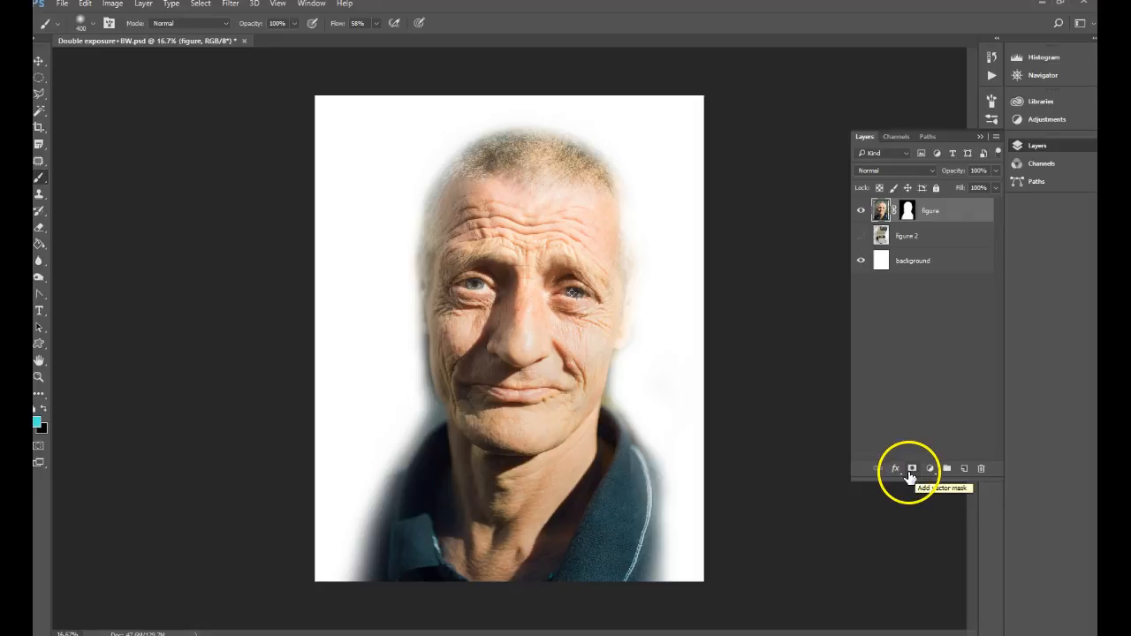
click(929, 469)
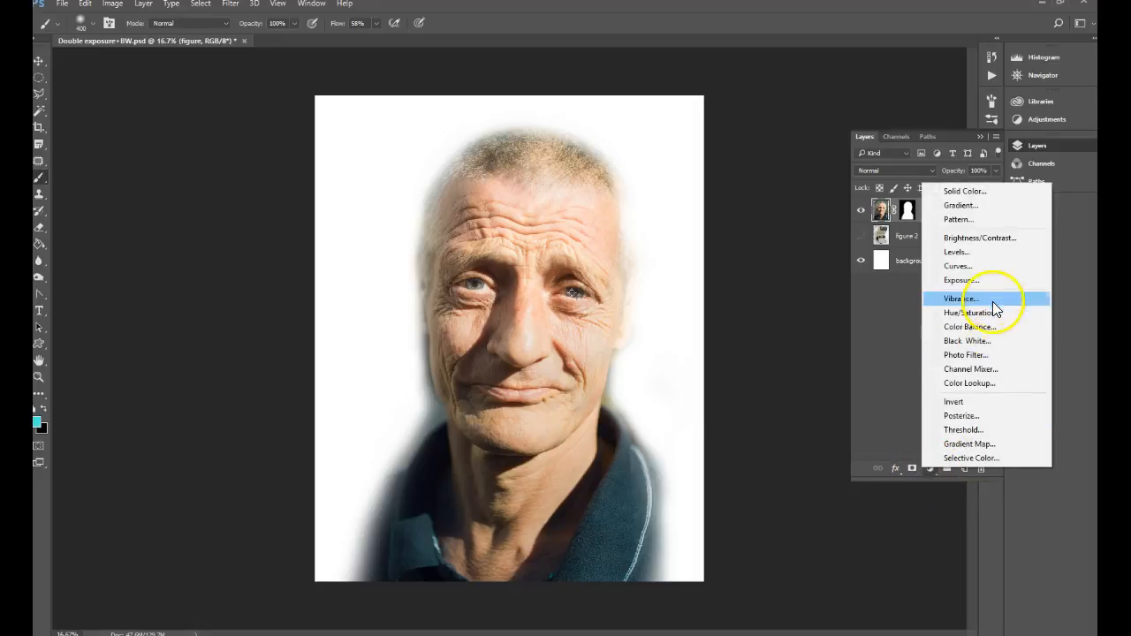
click(972, 342)
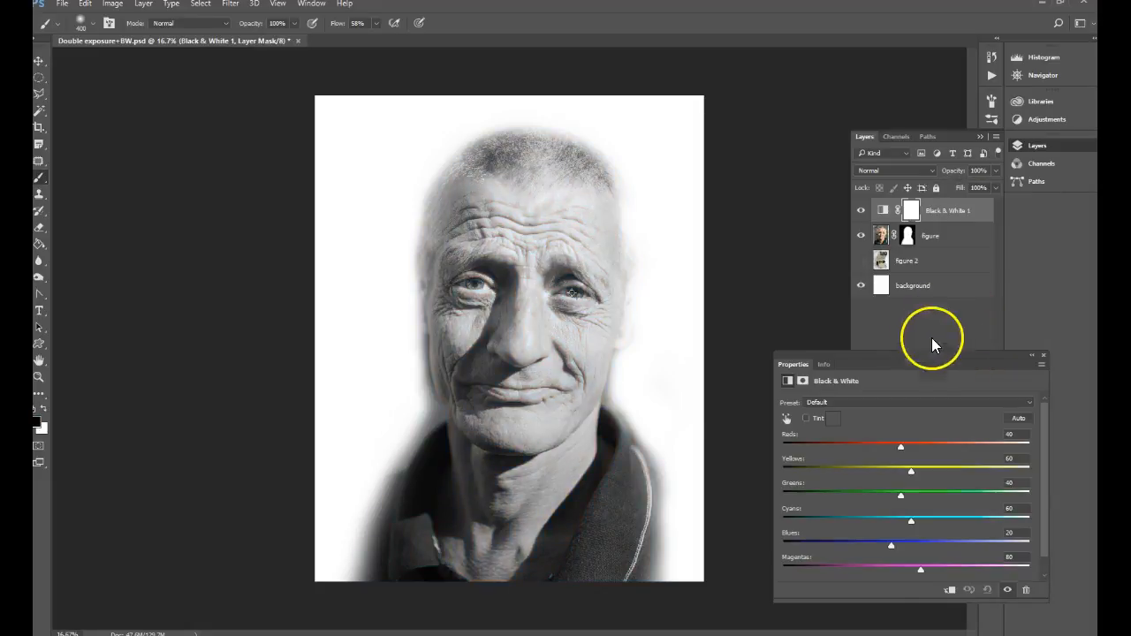
click(851, 405)
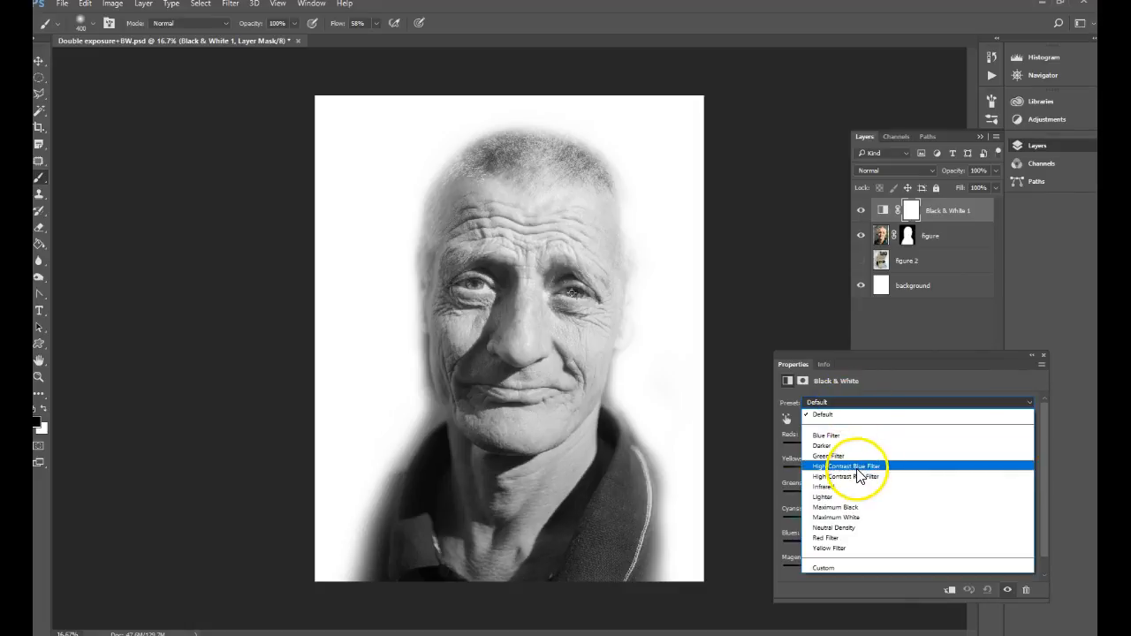
click(858, 467)
click(814, 425)
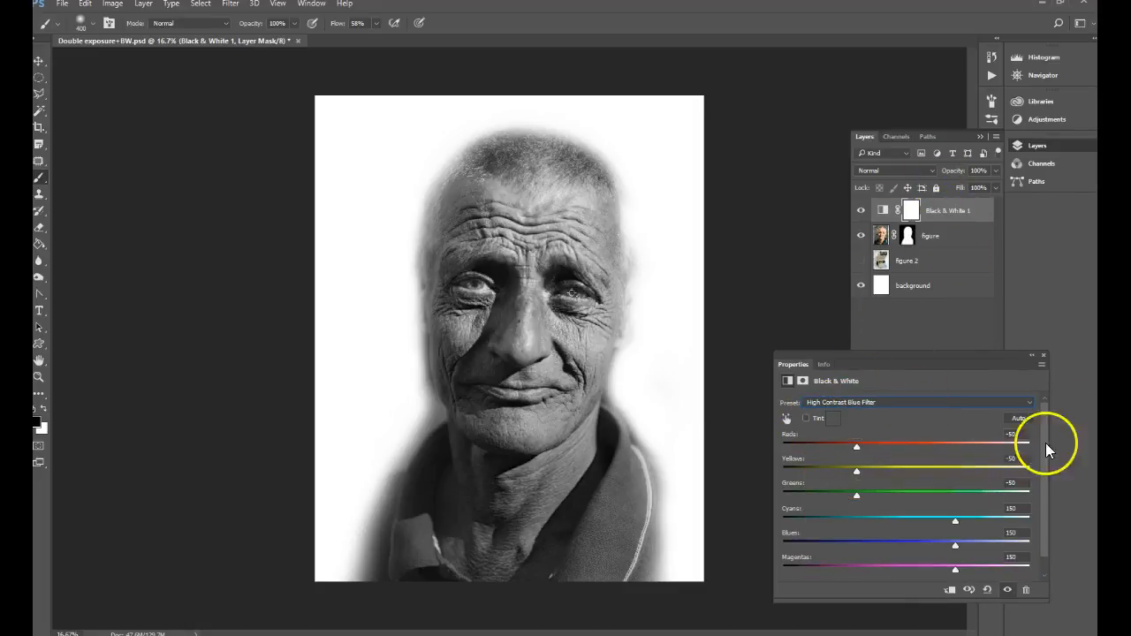
click(1043, 356)
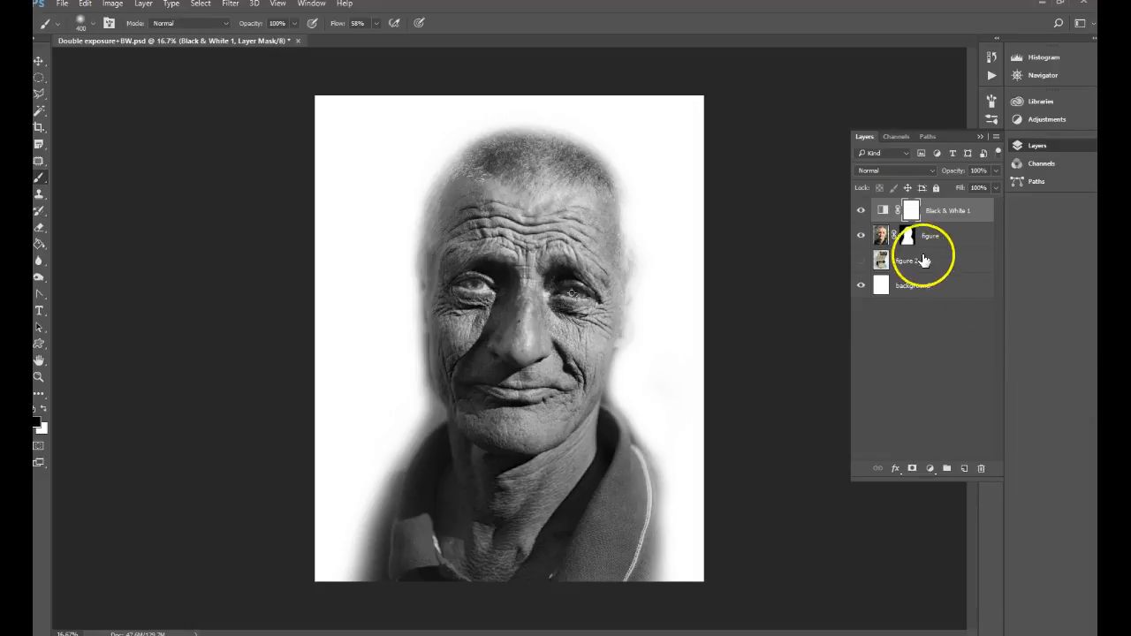
Step: Add a Levels adjustment layer, place it beneath the Black & White layer, and set its white input level to 182
click(930, 469)
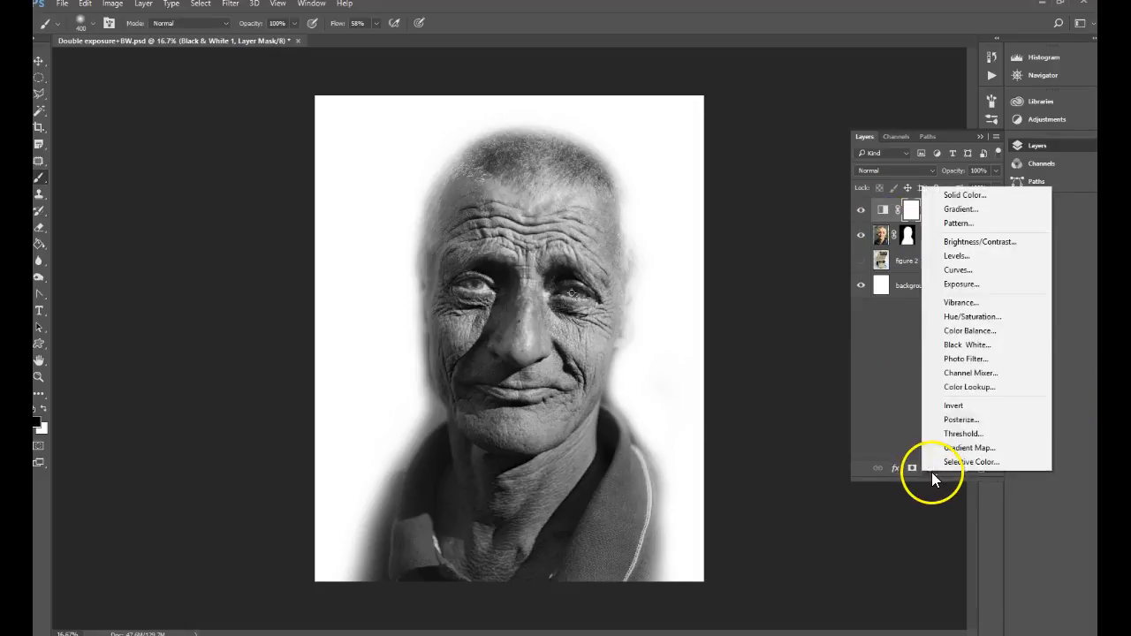
click(962, 257)
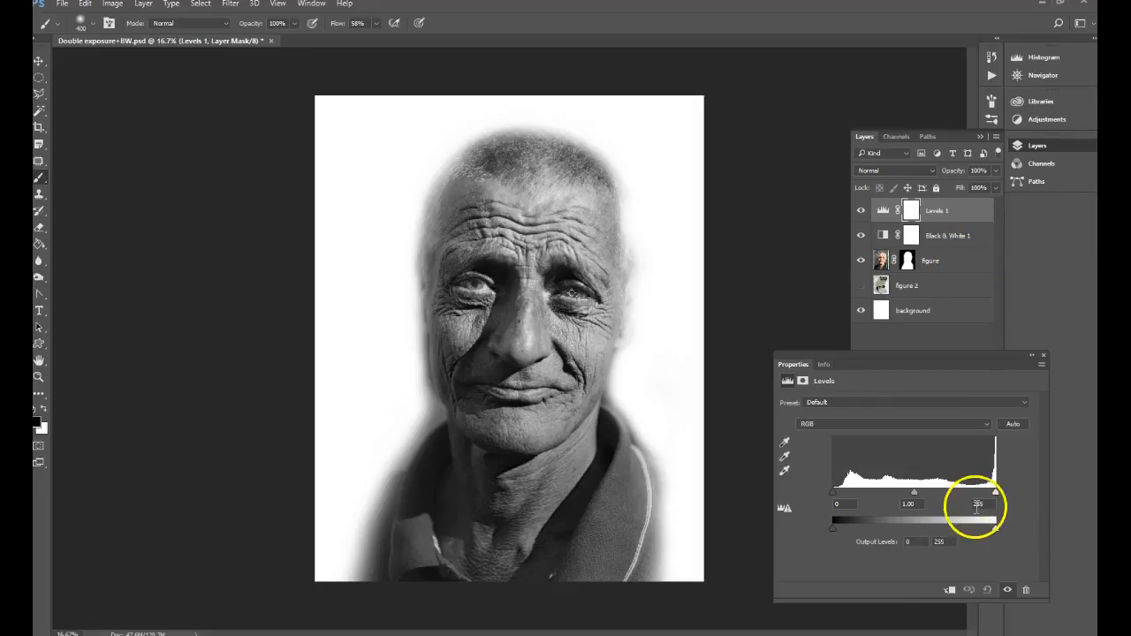
drag(994, 493, 930, 487)
drag(940, 219, 948, 240)
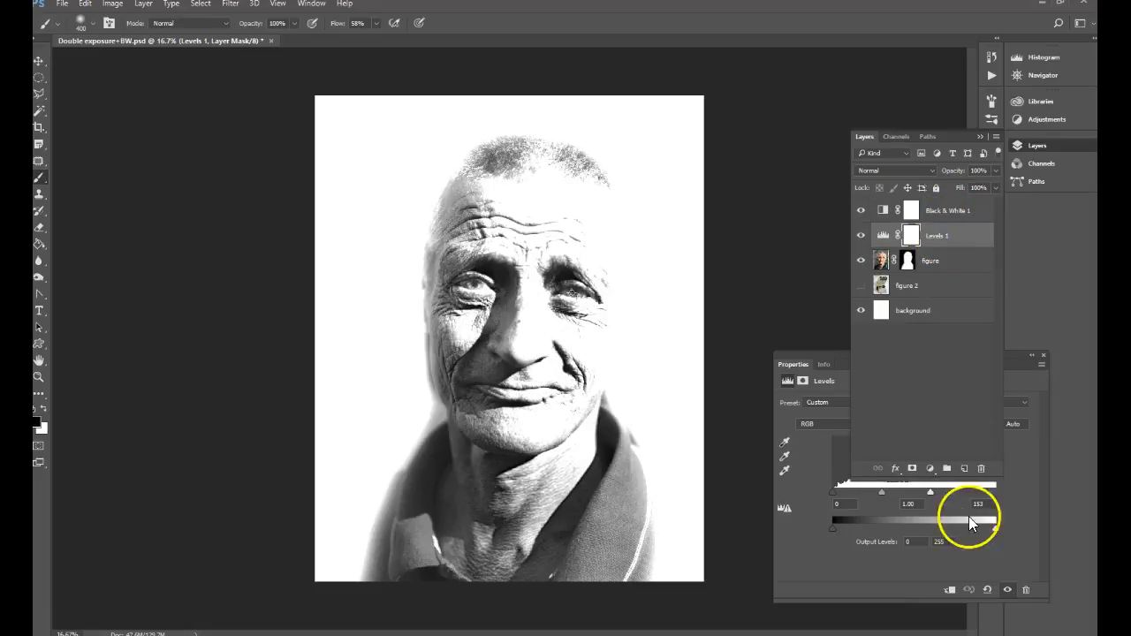
drag(933, 492, 949, 484)
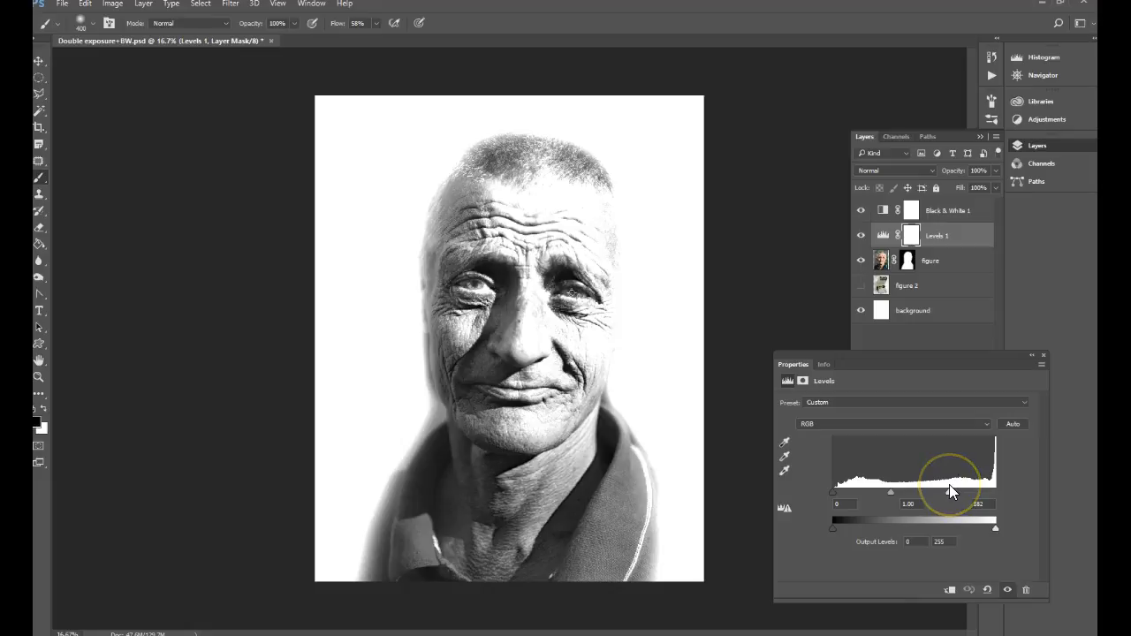
click(1042, 354)
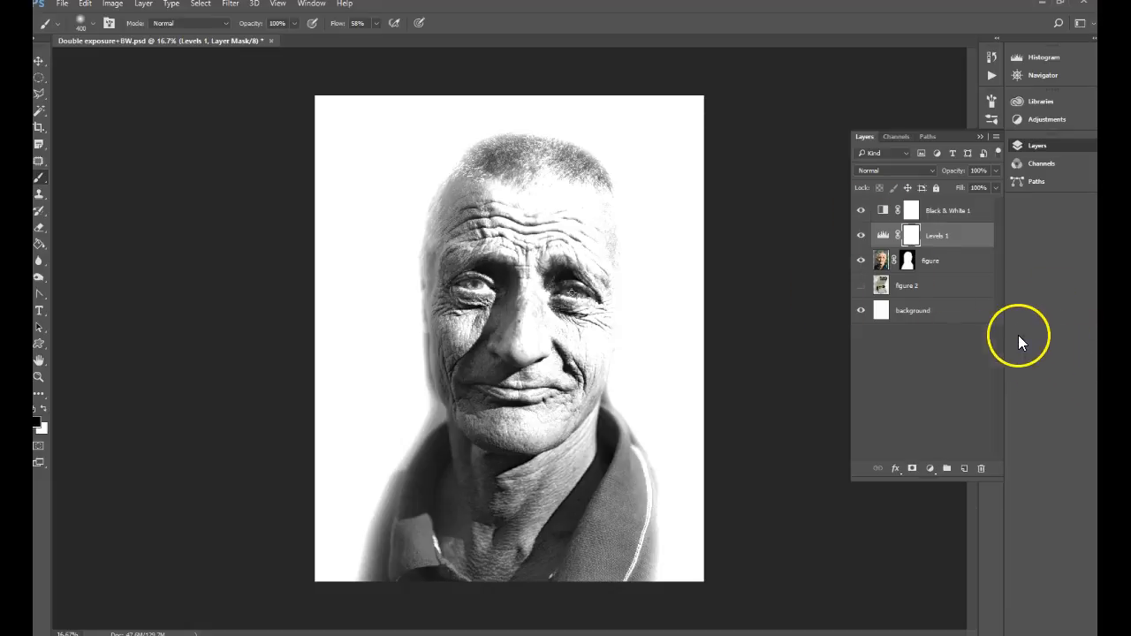
Step: Show the figure 2 layer and set the figure layer's blend mode to Overlay
double_click(908, 286)
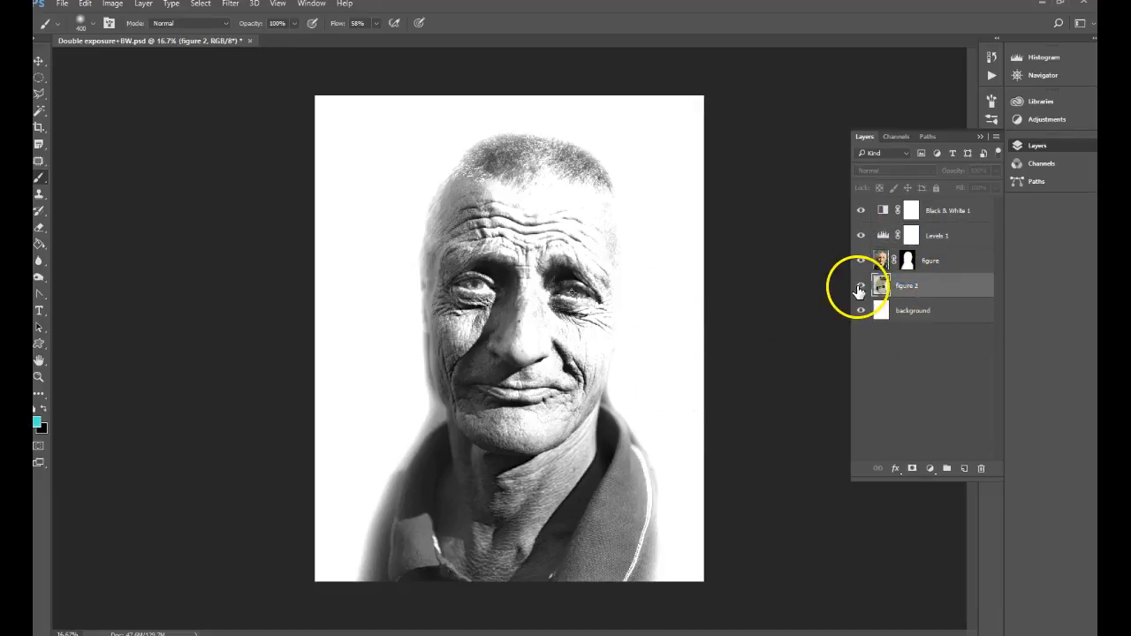
click(861, 289)
click(885, 261)
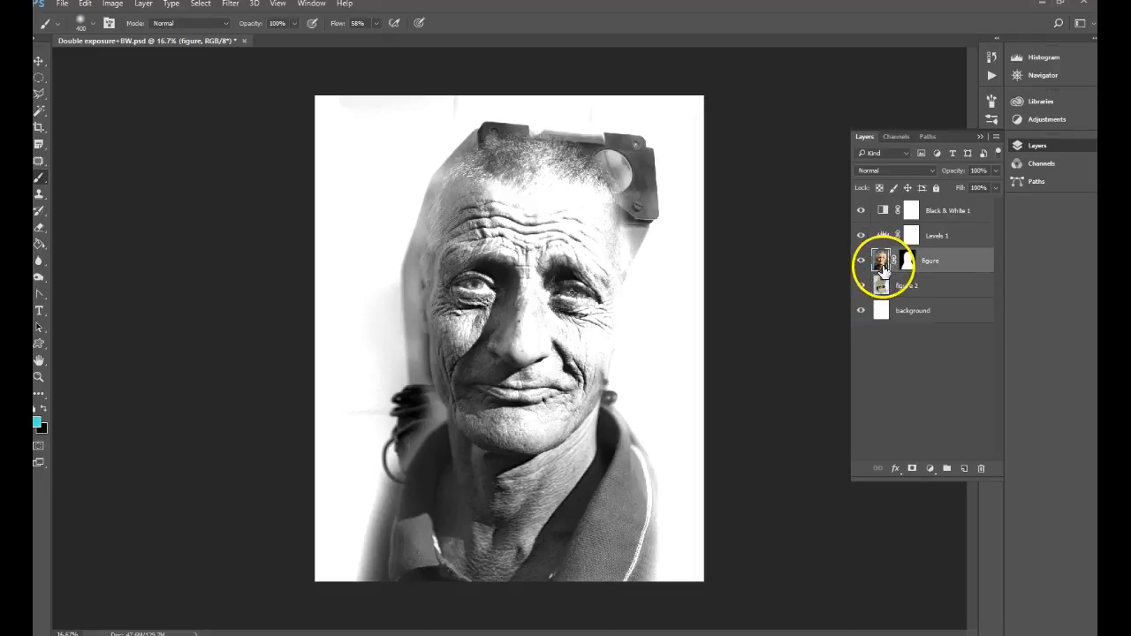
click(888, 173)
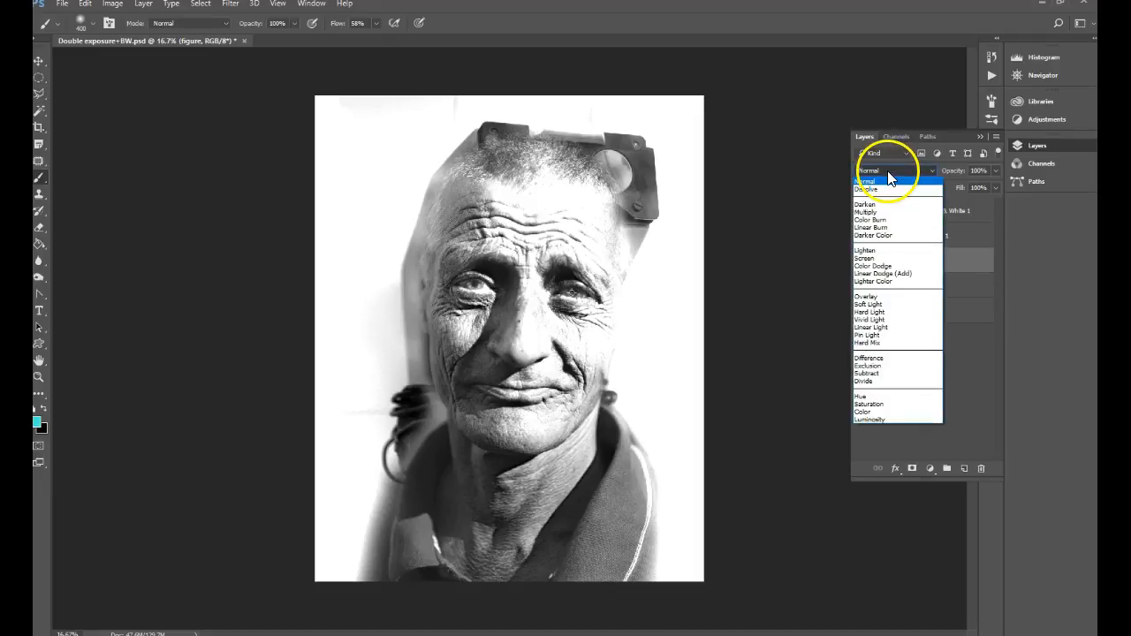
click(877, 298)
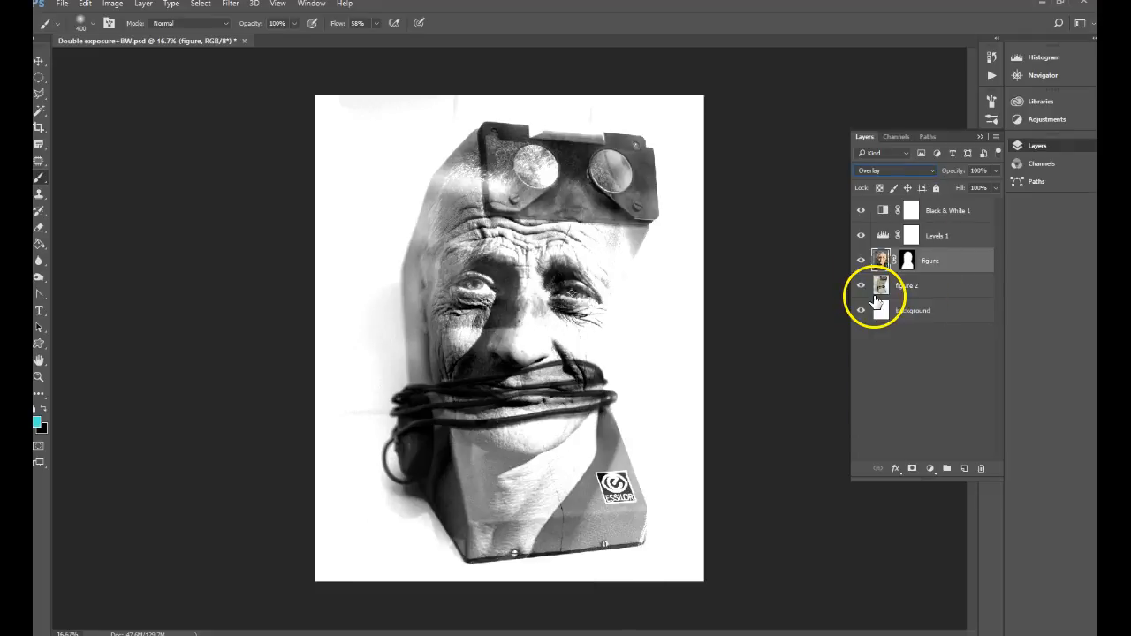
drag(882, 285, 883, 263)
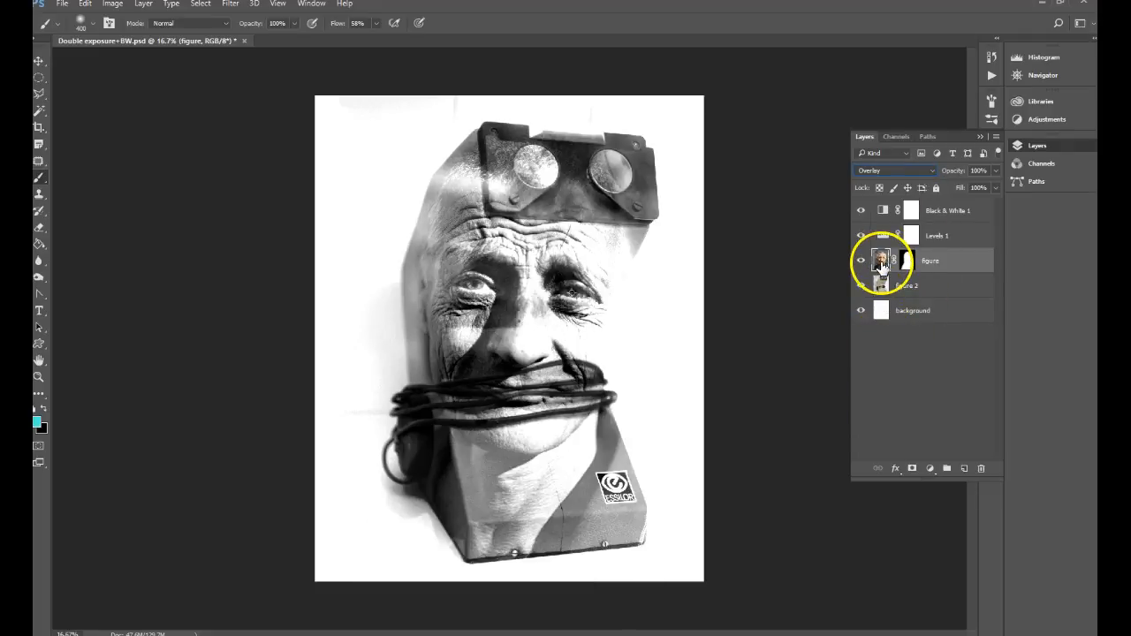
Step: Add a layer mask to the figure 2 layer and paint out the leftover backdrop around the machine with the 400 px black brush
click(889, 287)
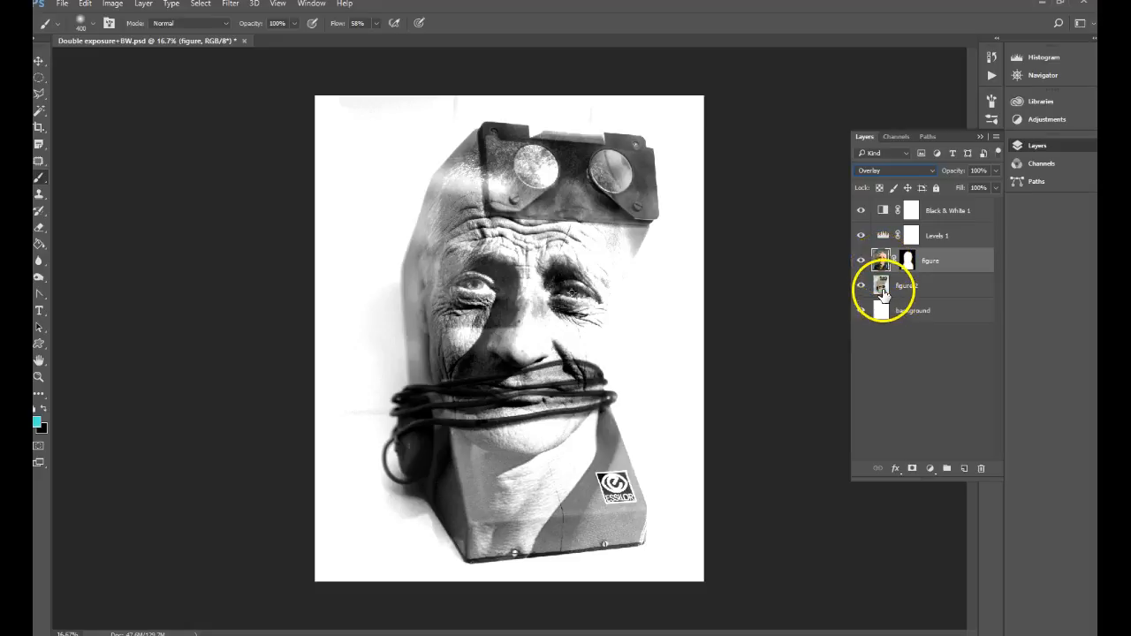
click(910, 470)
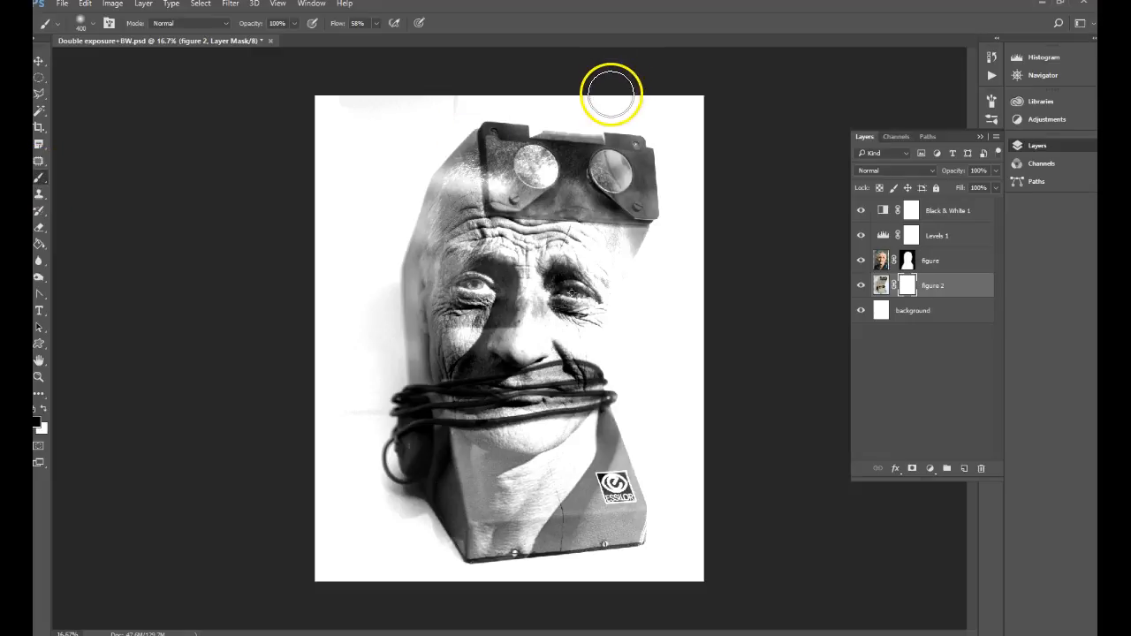
drag(447, 107, 347, 181)
mouse_move(363, 460)
mouse_down()
mouse_move(355, 399)
mouse_move(388, 222)
mouse_move(381, 393)
mouse_move(361, 454)
mouse_move(377, 519)
mouse_move(385, 512)
mouse_move(348, 458)
mouse_move(434, 568)
mouse_move(366, 490)
mouse_move(413, 516)
mouse_move(442, 574)
mouse_up()
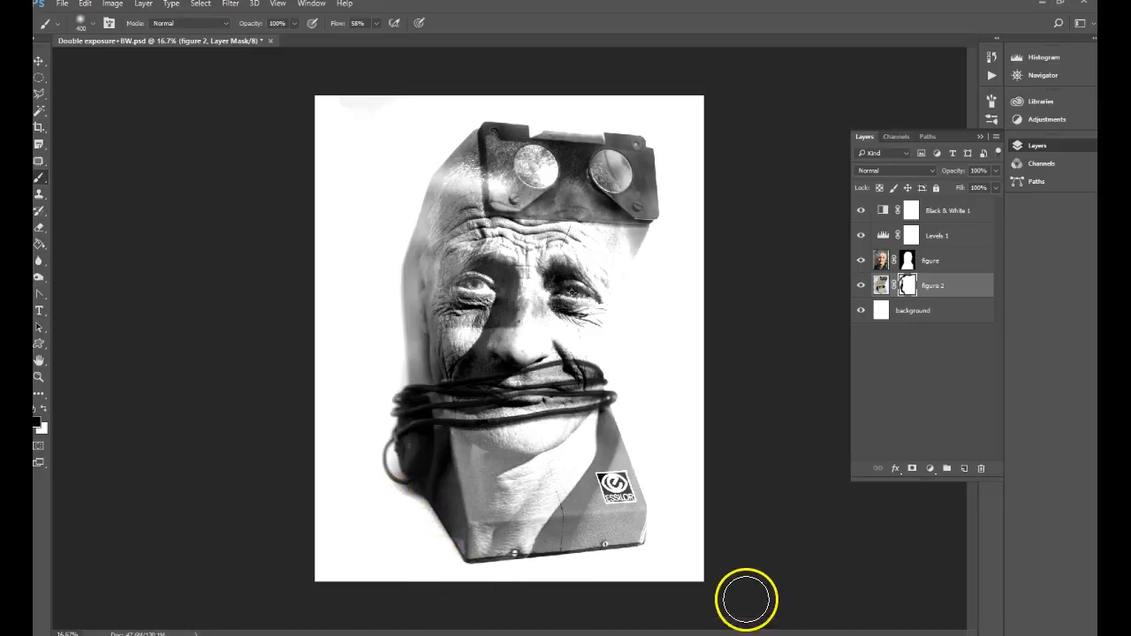
mouse_move(327, 289)
mouse_down()
mouse_move(329, 340)
mouse_move(331, 104)
mouse_move(405, 88)
mouse_move(329, 175)
mouse_move(422, 105)
mouse_move(315, 132)
mouse_move(391, 91)
mouse_move(559, 76)
mouse_move(739, 123)
mouse_move(722, 136)
mouse_move(681, 114)
mouse_move(705, 167)
mouse_move(680, 104)
mouse_move(556, 87)
mouse_move(329, 116)
mouse_move(294, 136)
mouse_move(445, 49)
mouse_move(268, 199)
mouse_move(382, 50)
mouse_move(743, 113)
mouse_move(793, 78)
mouse_move(628, 212)
mouse_move(661, 135)
mouse_move(696, 193)
mouse_move(700, 140)
mouse_move(659, 150)
mouse_move(667, 112)
mouse_move(653, 105)
mouse_move(594, 217)
mouse_move(687, 425)
mouse_move(706, 289)
mouse_move(130, 466)
mouse_up()
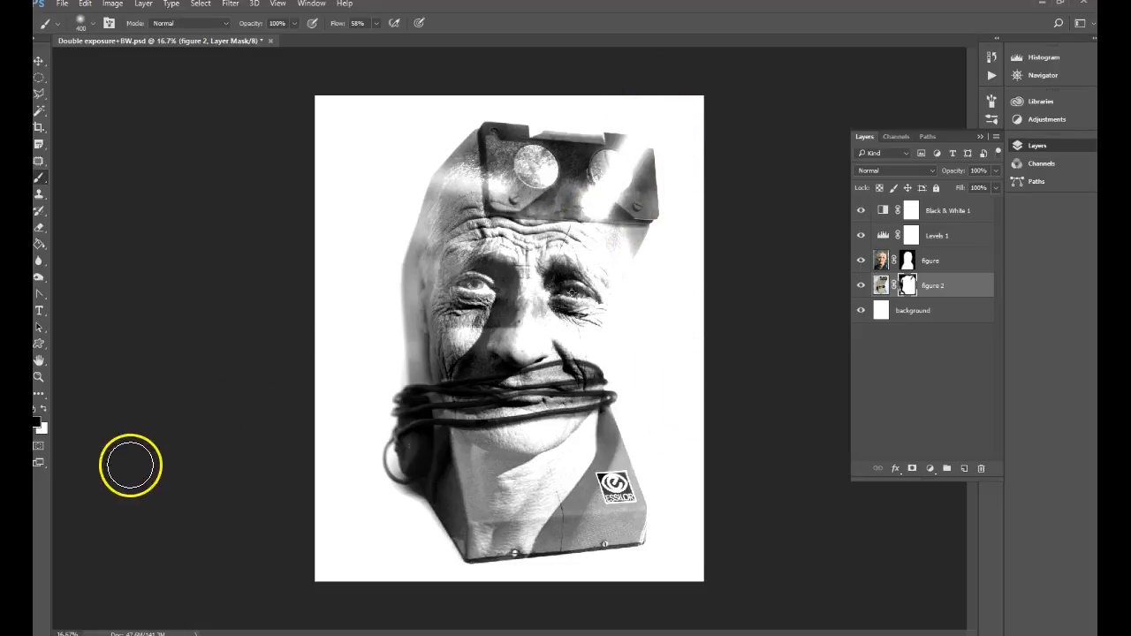
Step: Restore the machine's faded lens by painting white on the figure 2 mask, and shift the figure 2 layer slightly down over the face
click(42, 408)
mouse_move(622, 182)
mouse_down()
mouse_move(587, 205)
mouse_move(601, 216)
mouse_move(634, 154)
mouse_move(648, 149)
mouse_move(636, 181)
mouse_move(657, 145)
mouse_move(625, 147)
mouse_move(644, 179)
mouse_move(617, 161)
mouse_move(584, 184)
mouse_move(596, 161)
mouse_move(597, 193)
mouse_move(588, 176)
mouse_move(564, 194)
mouse_move(574, 198)
mouse_move(557, 156)
mouse_move(506, 158)
mouse_move(530, 153)
mouse_move(506, 146)
mouse_move(503, 167)
mouse_move(491, 147)
mouse_move(645, 181)
mouse_move(634, 154)
mouse_move(558, 161)
mouse_up()
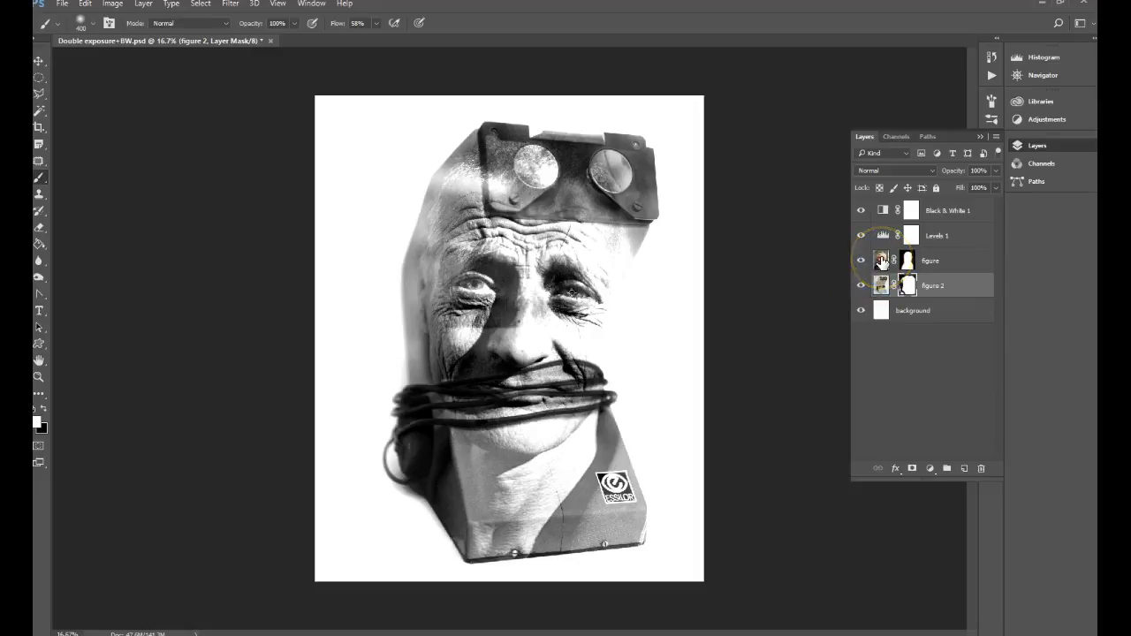
click(883, 283)
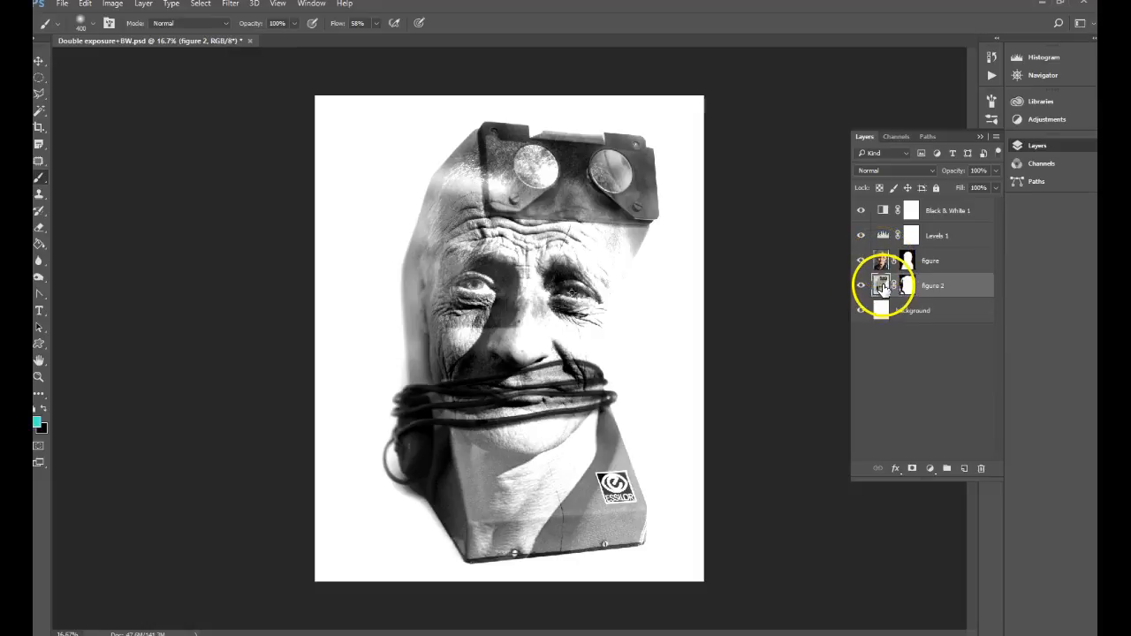
click(40, 62)
mouse_move(501, 308)
mouse_down()
mouse_move(525, 303)
mouse_move(508, 309)
mouse_move(517, 295)
mouse_move(515, 319)
mouse_move(480, 316)
mouse_move(515, 315)
mouse_move(505, 313)
mouse_up()
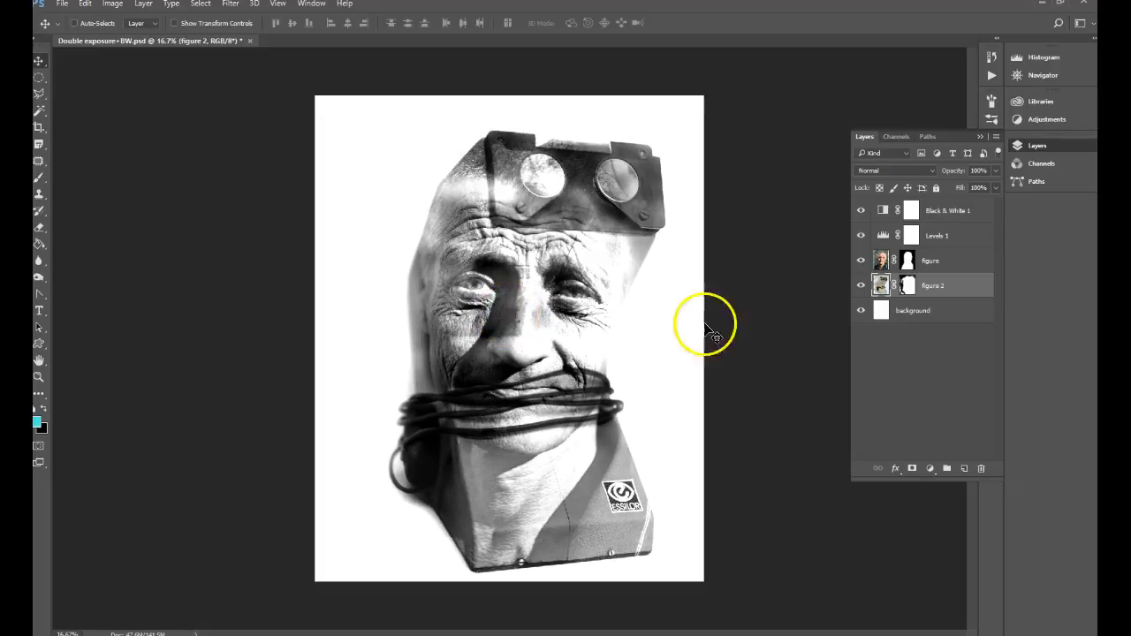
mouse_move(573, 294)
mouse_down()
mouse_move(583, 299)
mouse_move(586, 285)
mouse_up()
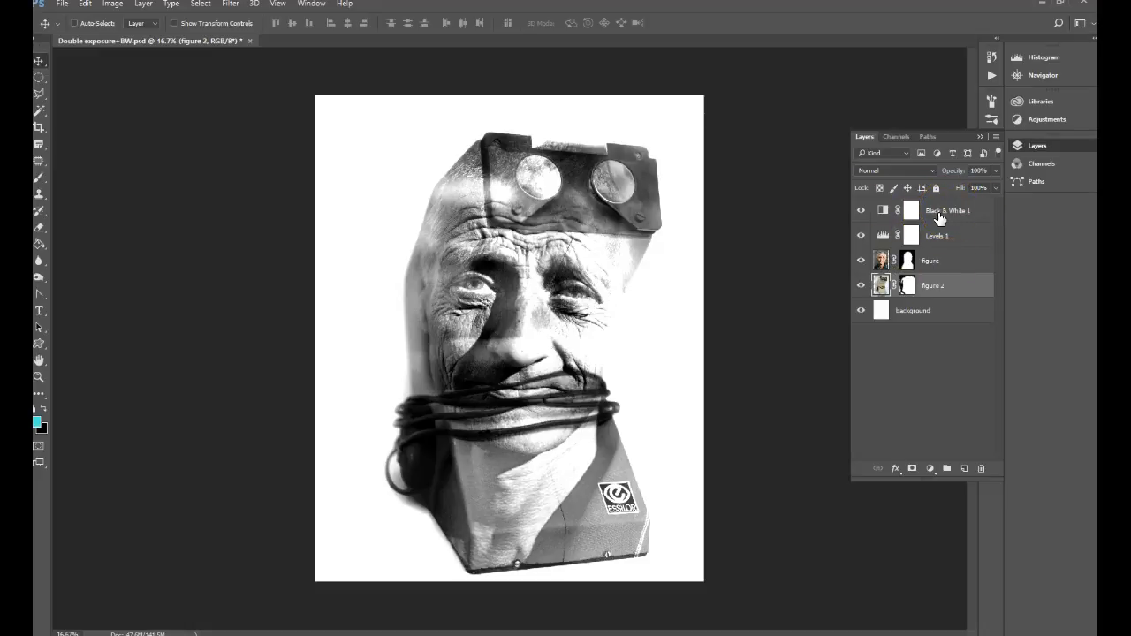
Step: Add a new layer above the Black & White adjustment layer and fill it with light turquoise
click(861, 211)
click(862, 213)
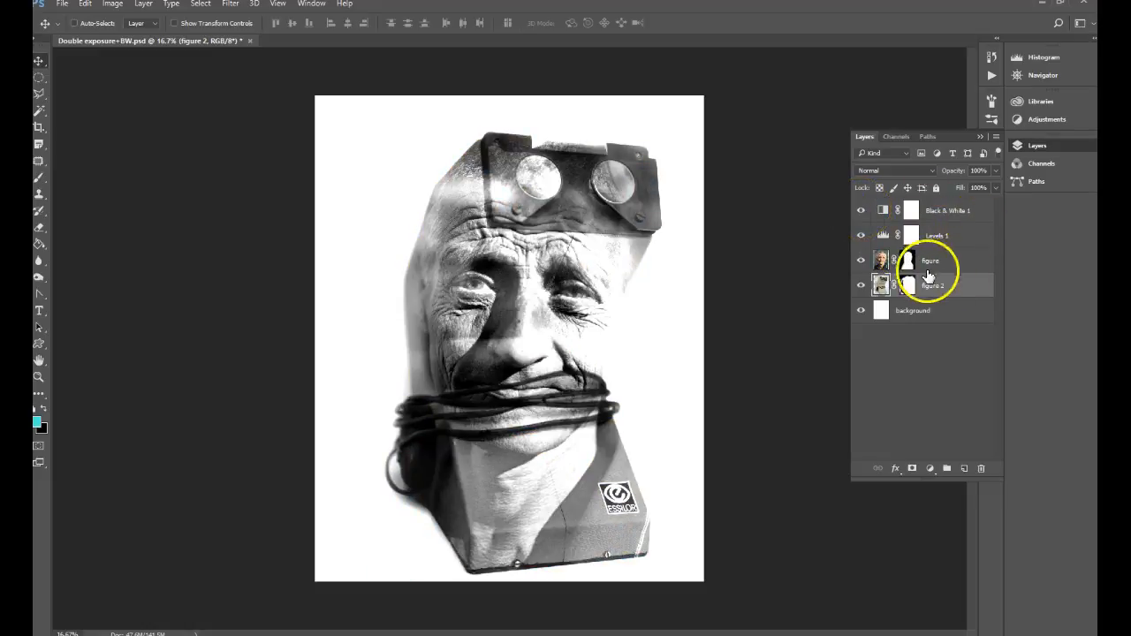
click(958, 211)
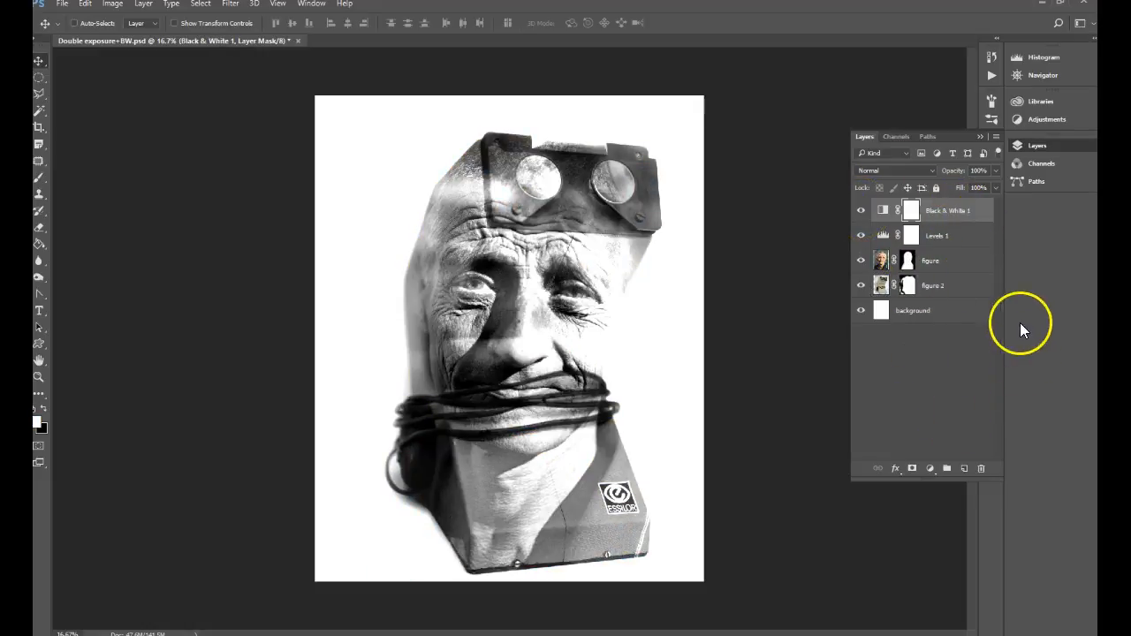
click(964, 469)
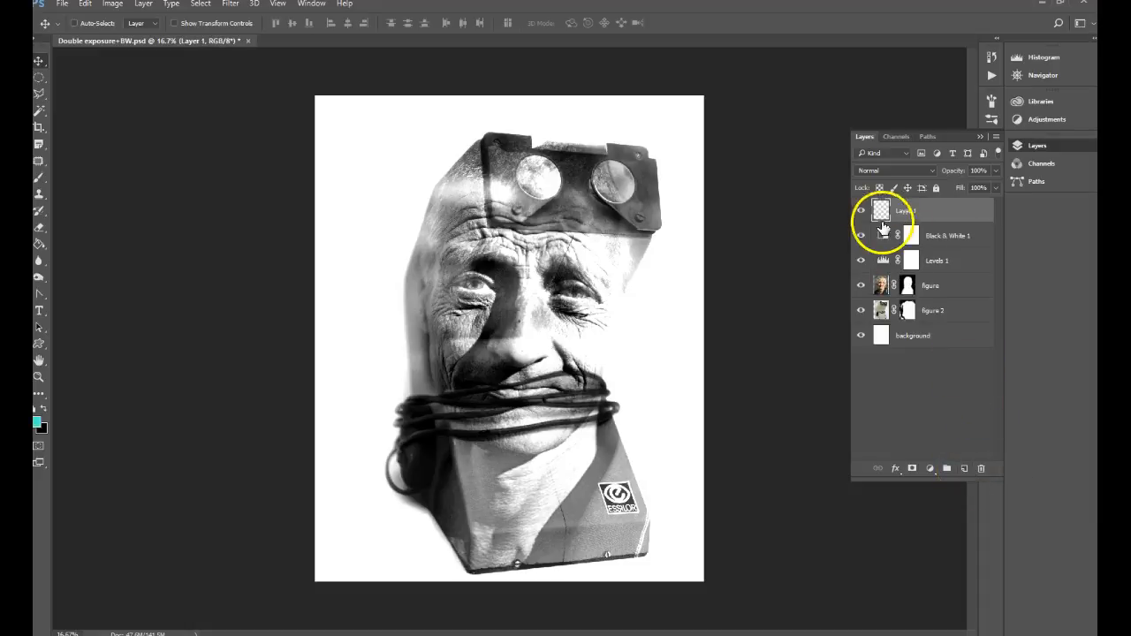
click(37, 425)
click(674, 186)
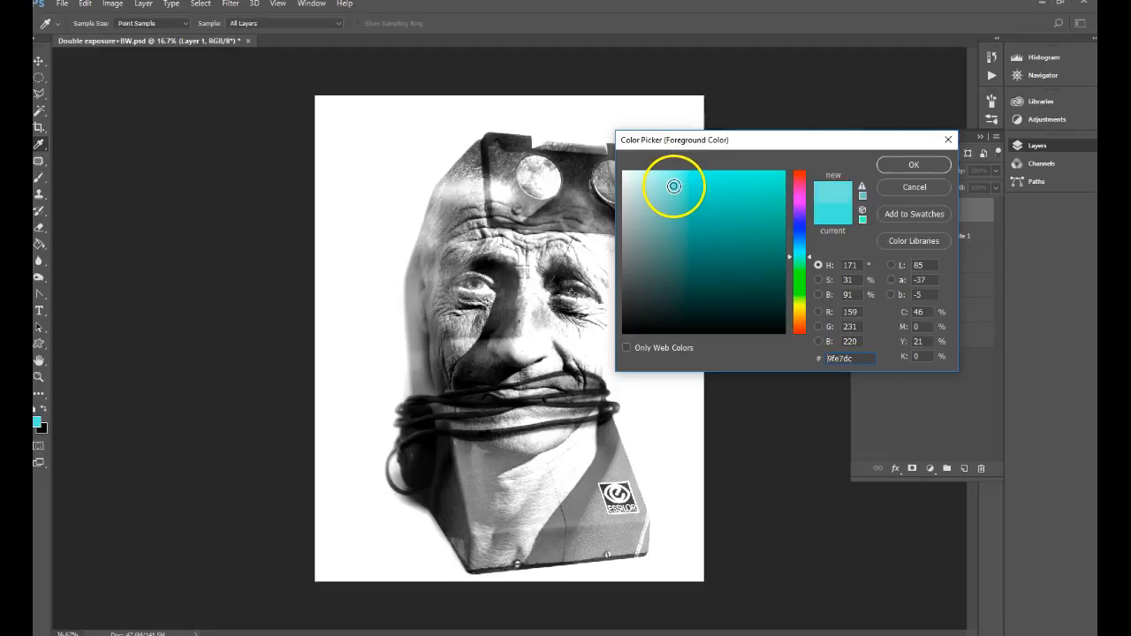
click(914, 166)
key(v)
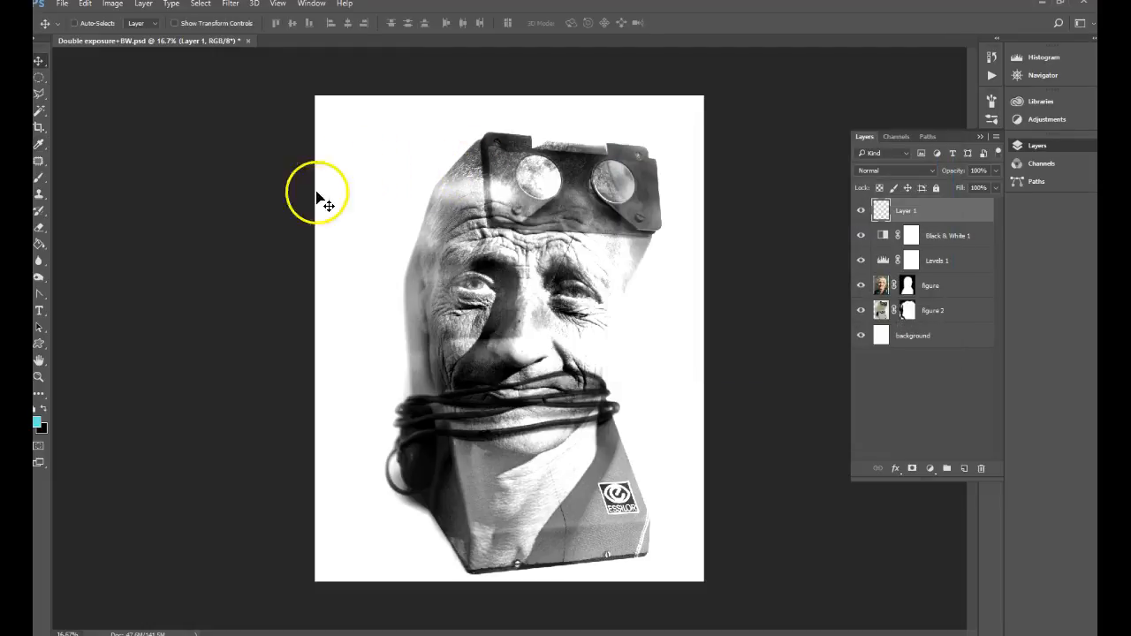
click(38, 248)
click(572, 293)
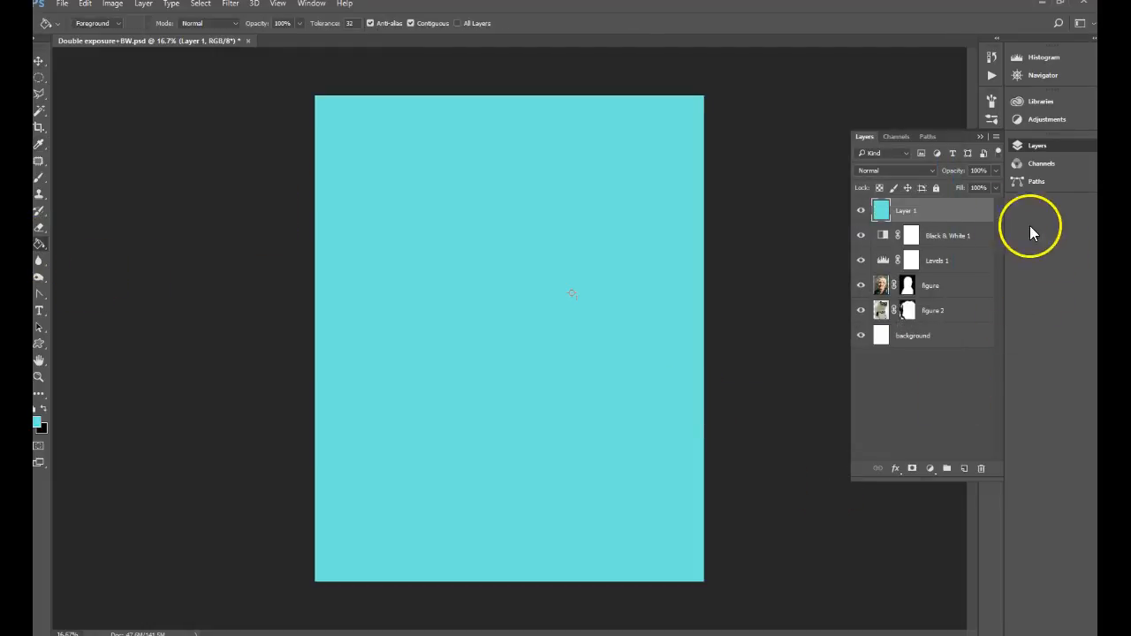
Step: Blend the turquoise layer in Color Burn mode at 38% opacity, comparing it with Multiply and Overlay
click(897, 171)
click(900, 212)
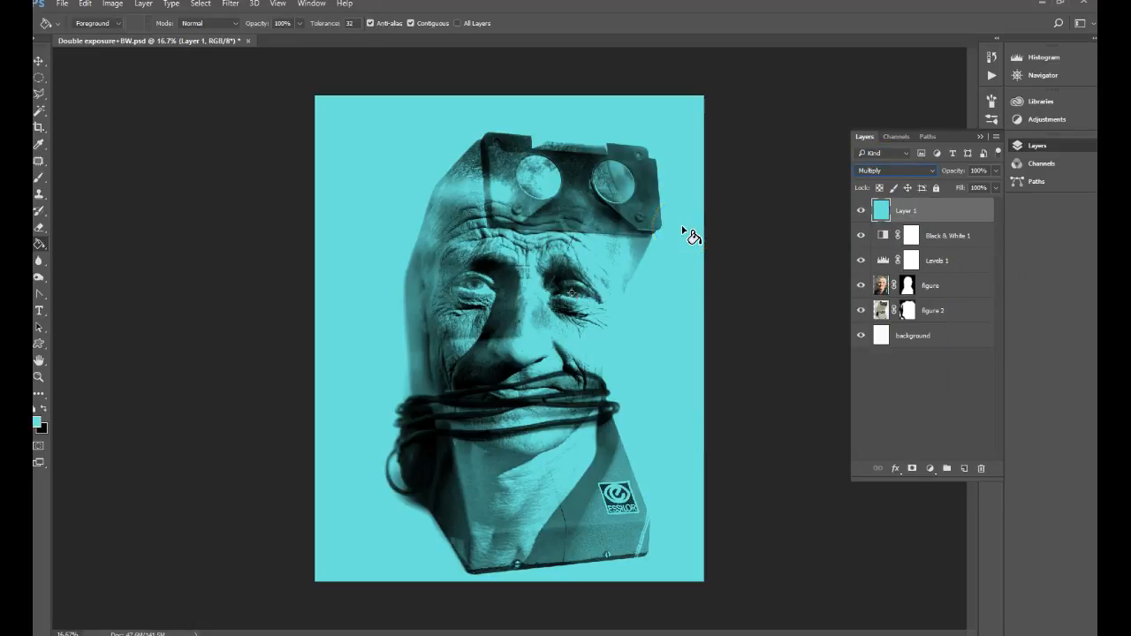
key(Down)
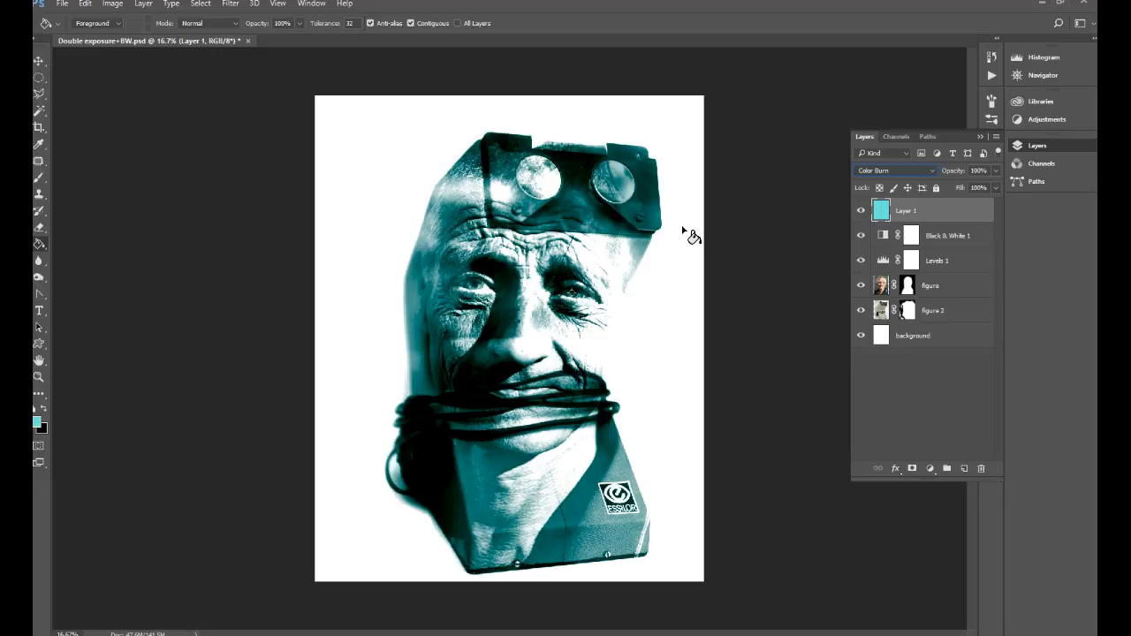
click(782, 120)
drag(953, 192, 962, 196)
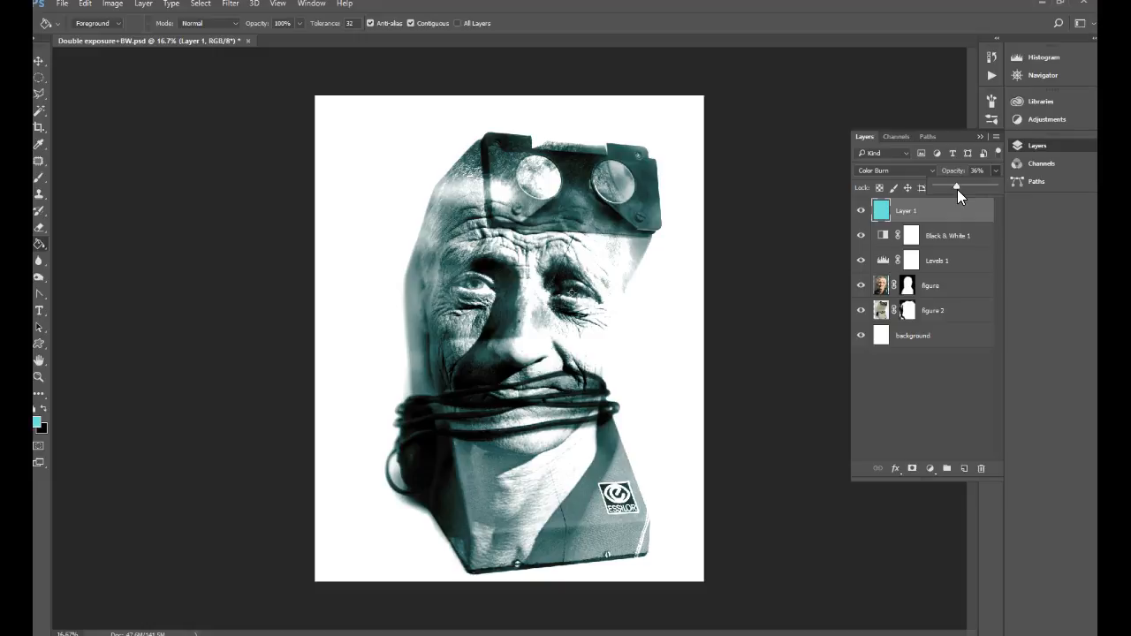
mouse_move(901, 171)
mouse_down()
mouse_move(898, 351)
mouse_move(904, 298)
mouse_up()
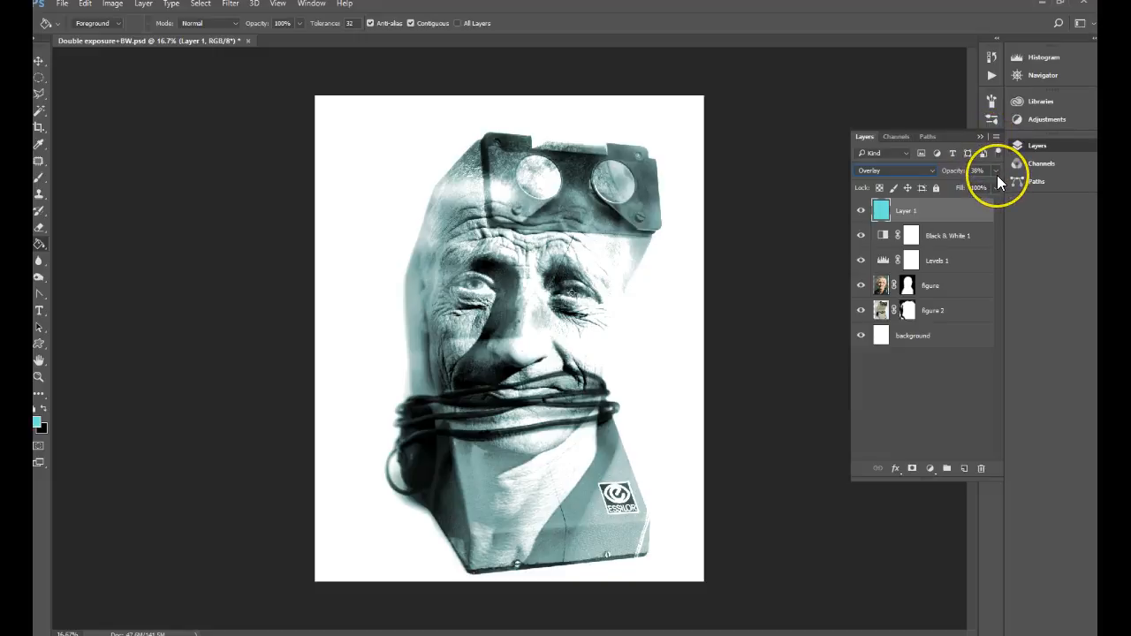
drag(891, 173, 891, 219)
drag(881, 264, 882, 220)
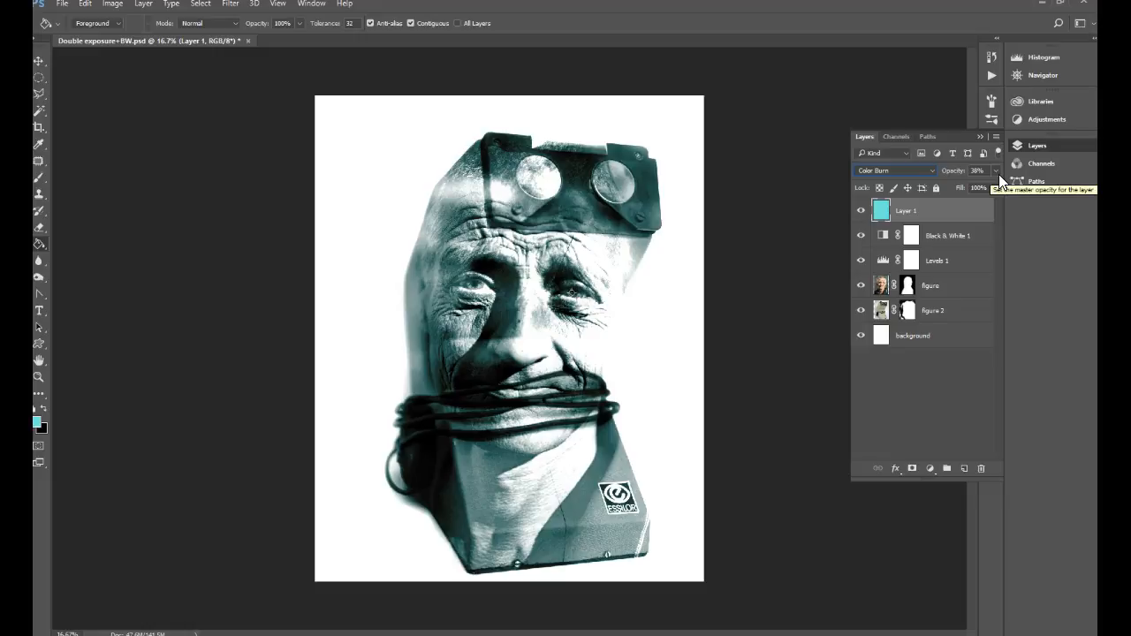
Step: Crop the canvas at the 4 : 5 (8 : 10) ratio with the artwork shifted about 1 cm to the left inside the frame
click(40, 129)
click(99, 23)
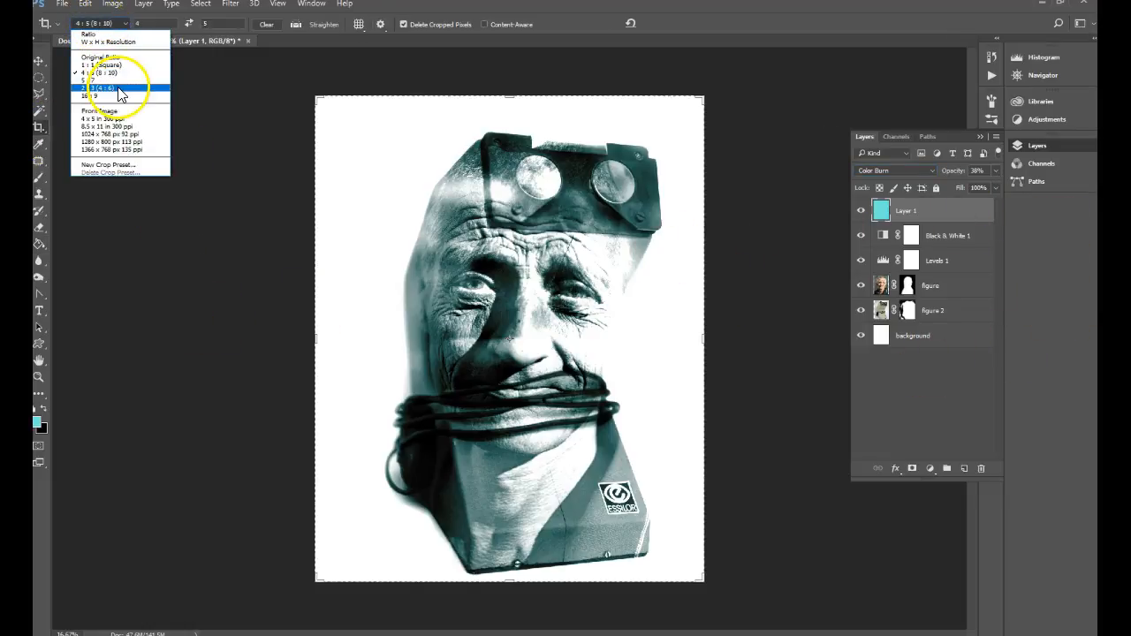
click(97, 73)
drag(513, 318, 506, 322)
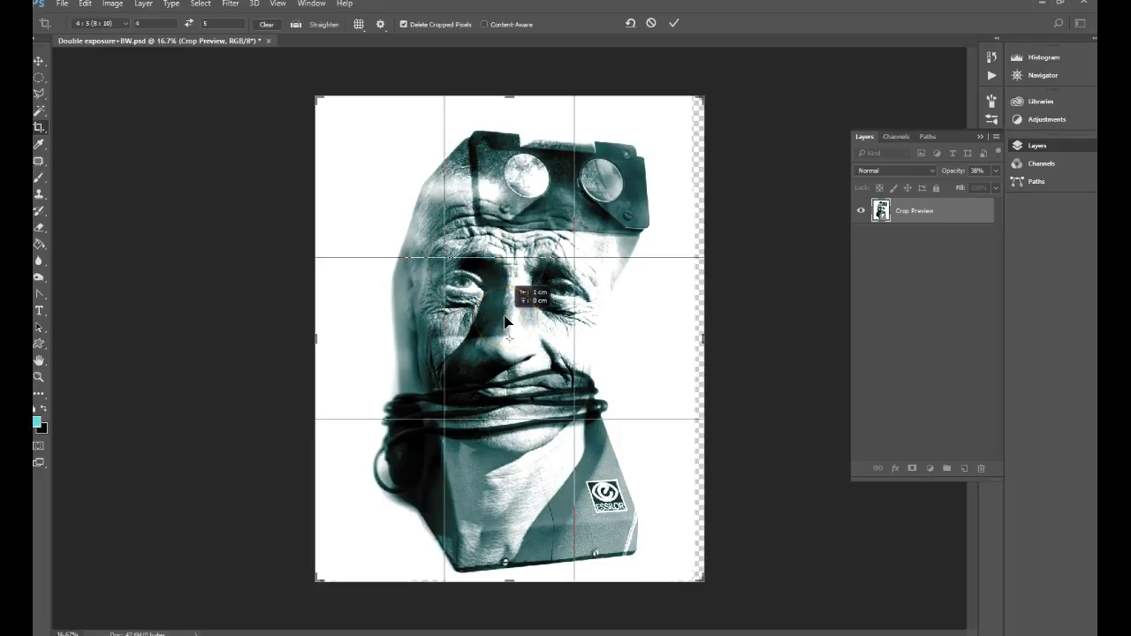
key(Return)
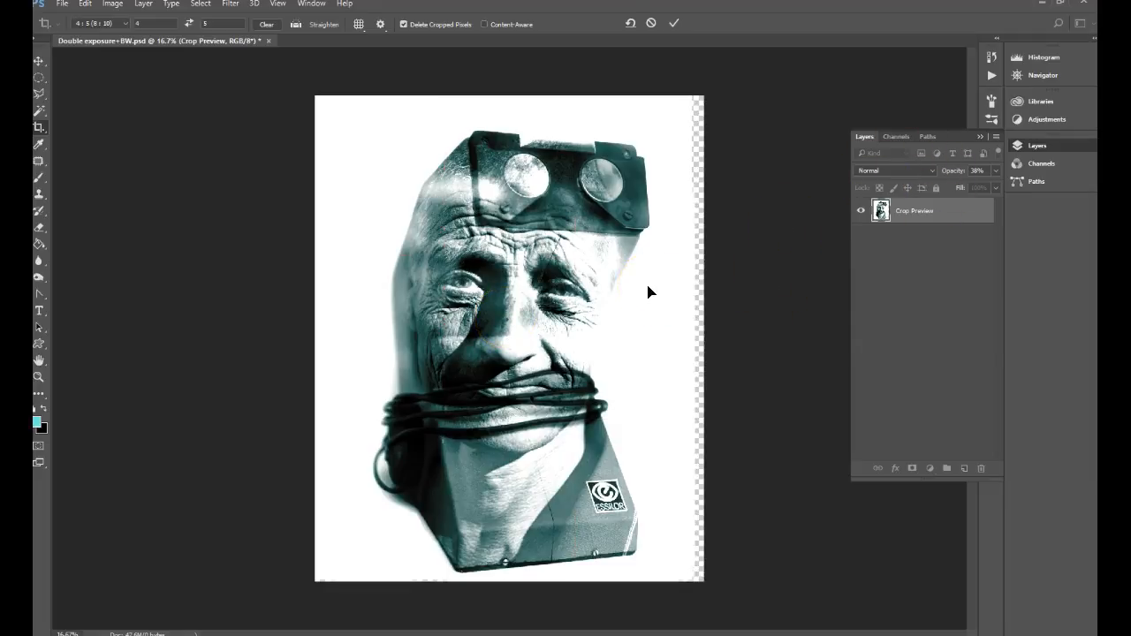
Step: Fill the transparent strip along the right edge of the background layer with white
click(936, 335)
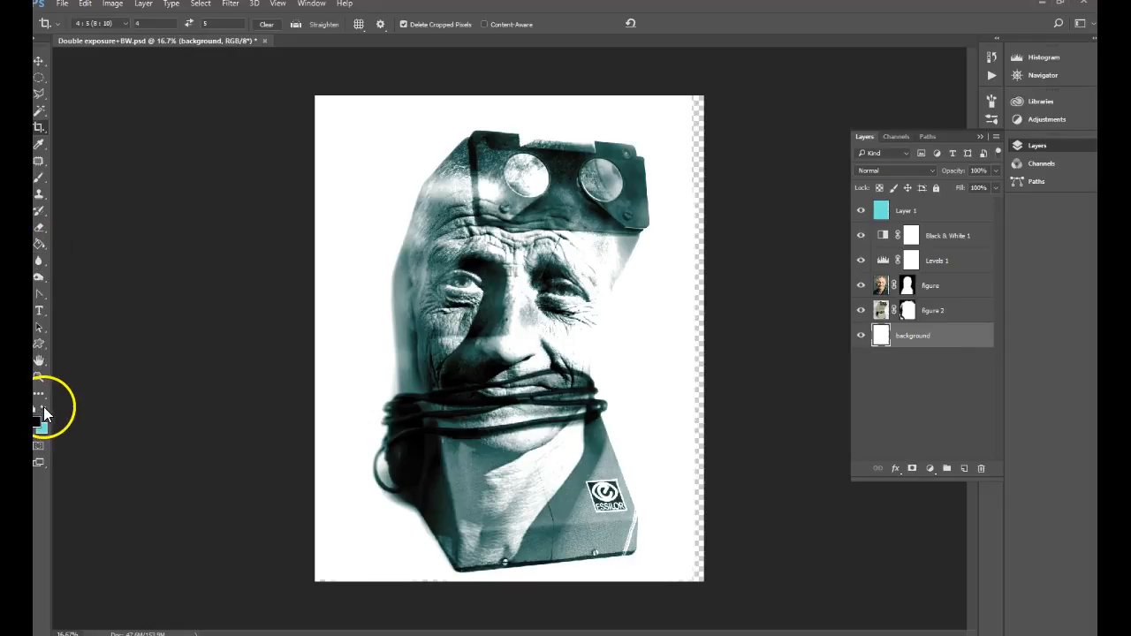
click(42, 243)
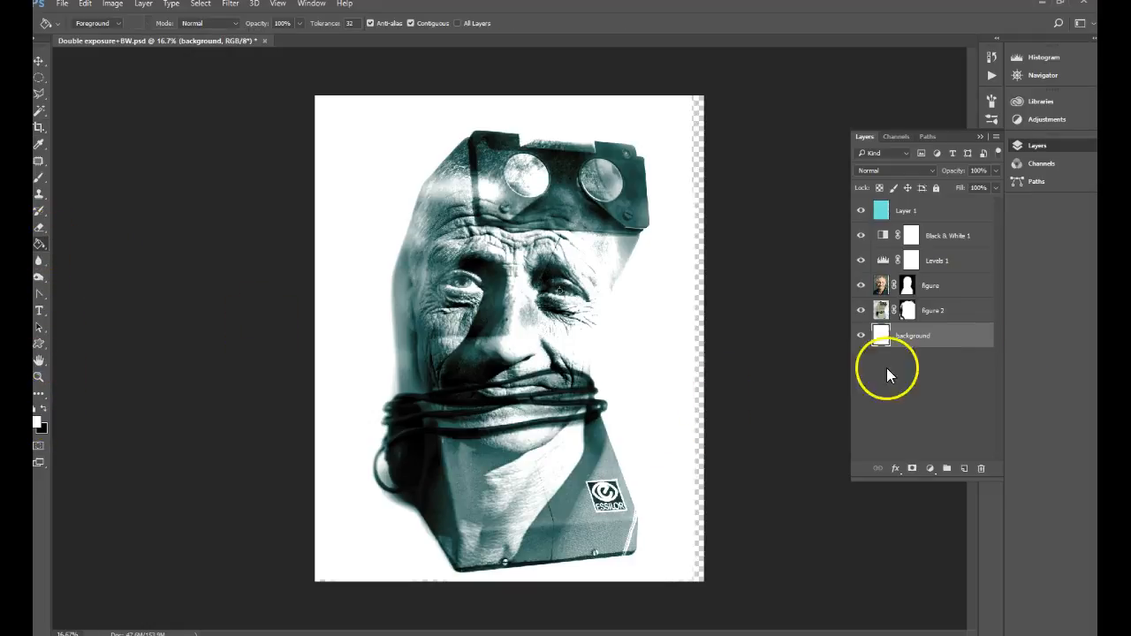
click(700, 336)
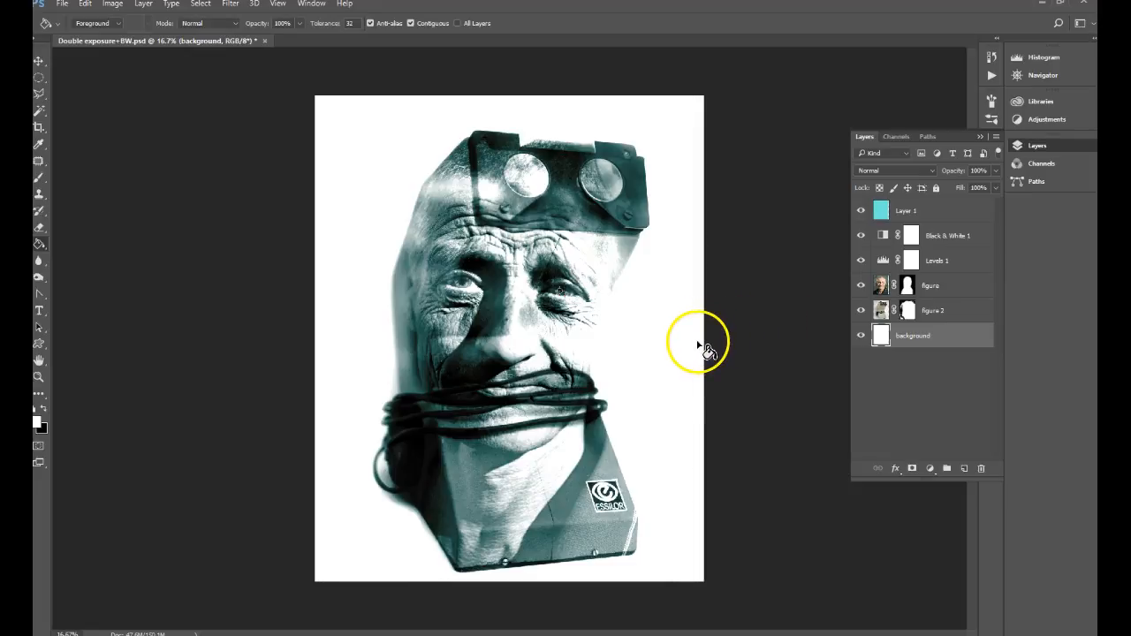
Step: Select the figure and figure 2 layers together and move them slightly up and to the left on the canvas
click(882, 290)
ctrl+click(880, 315)
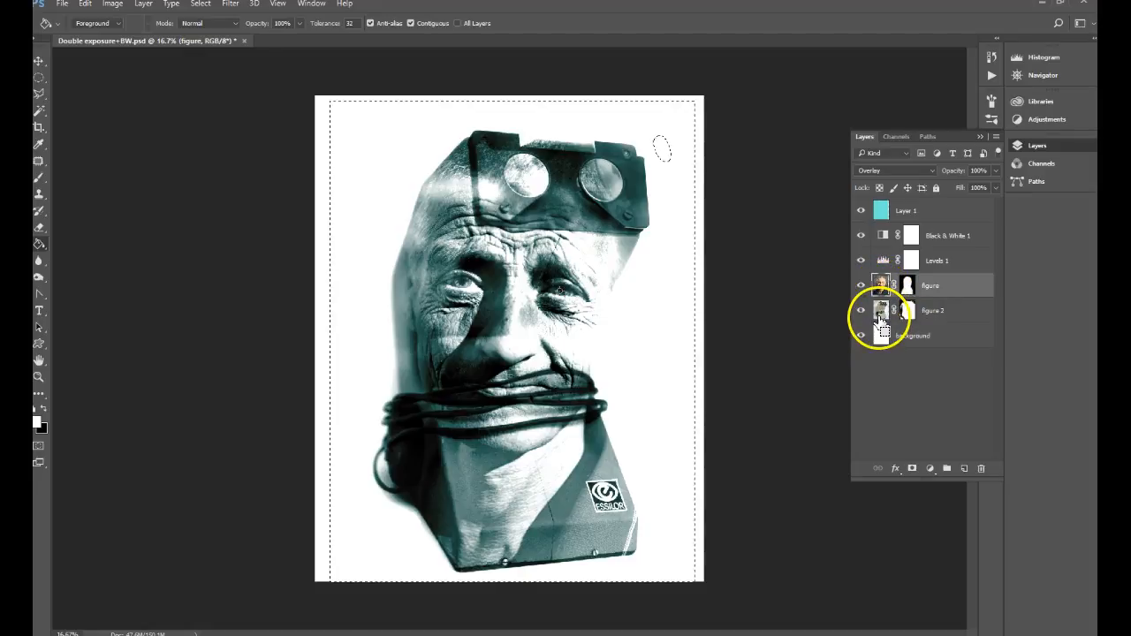
click(39, 61)
key(ctrl+d)
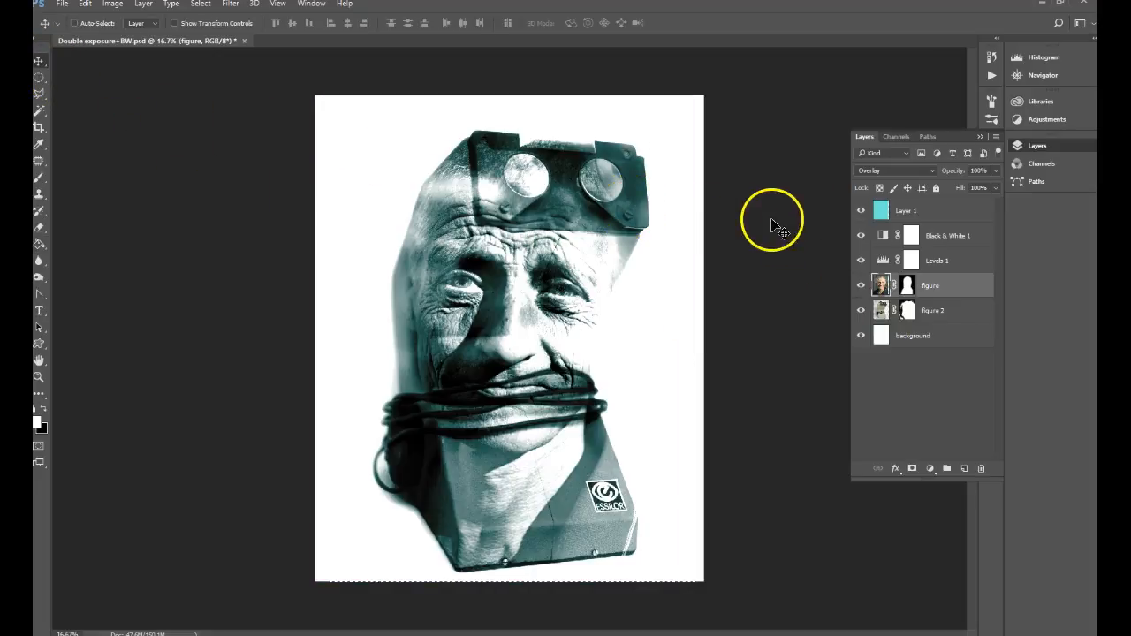
shift+click(962, 322)
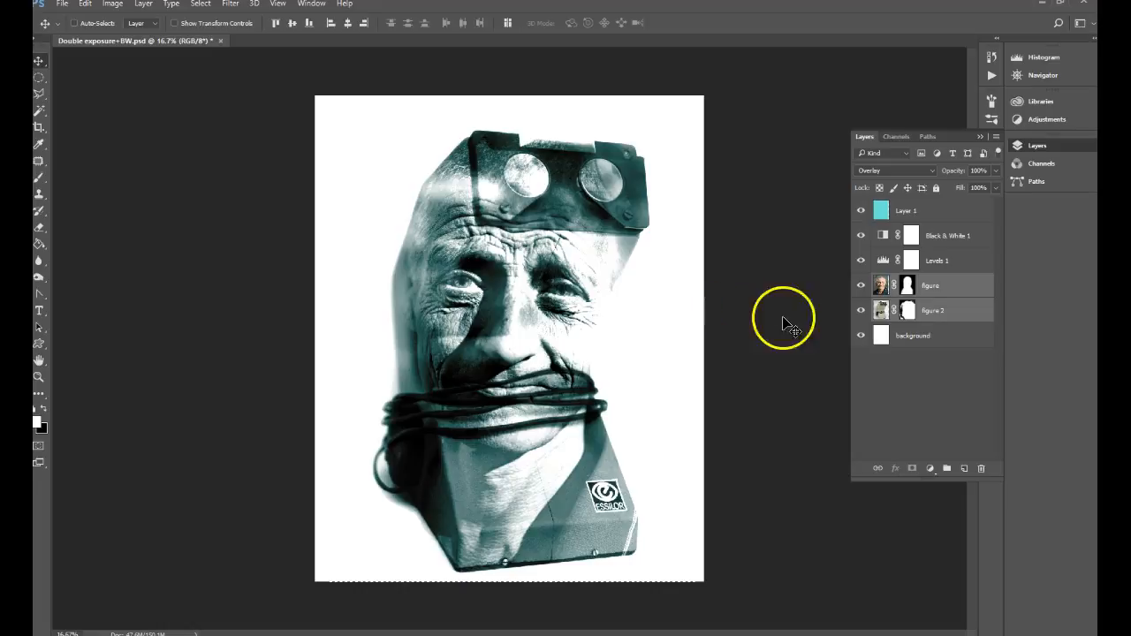
drag(544, 303, 537, 299)
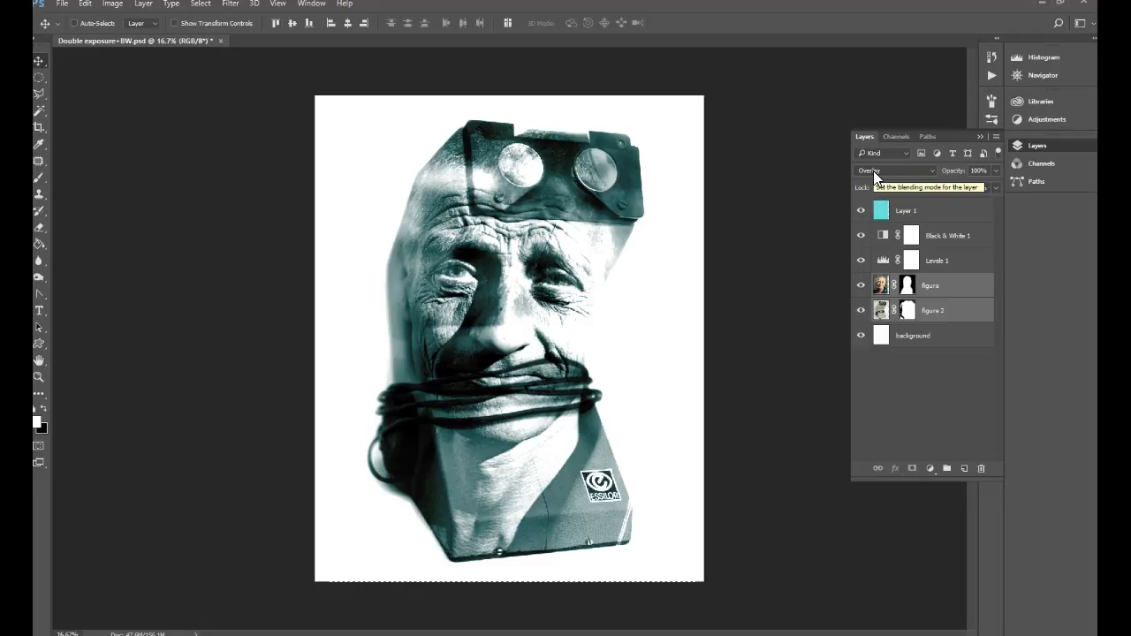
Step: Add a mask to the turquoise layer and apply a vertical black-to-white linear gradient that fades the tint out toward the head
click(861, 212)
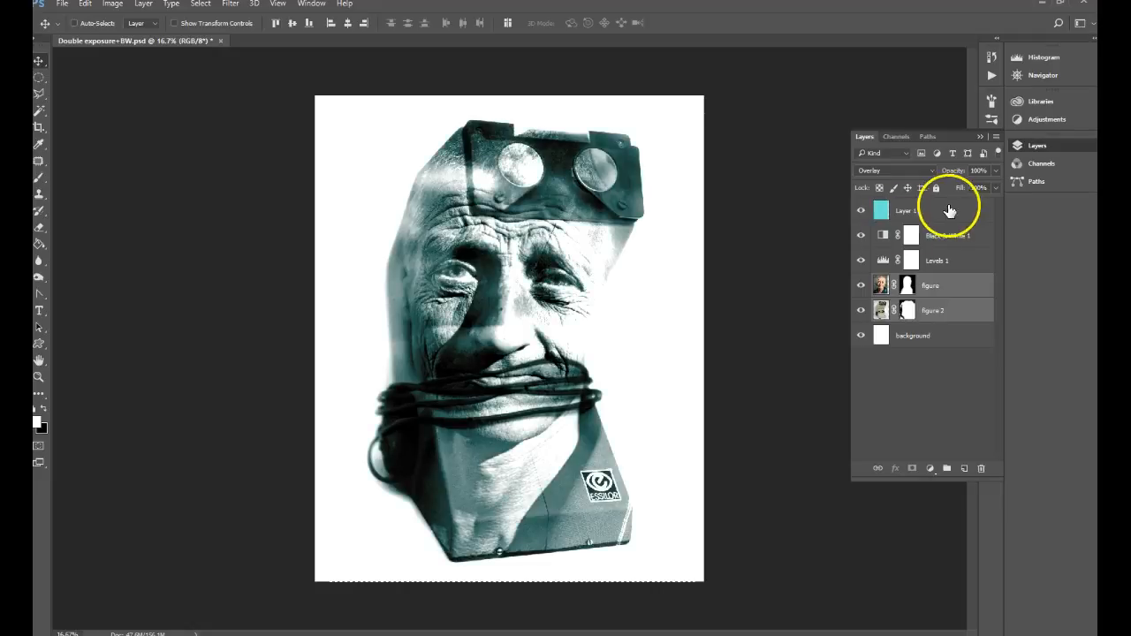
click(881, 213)
click(912, 469)
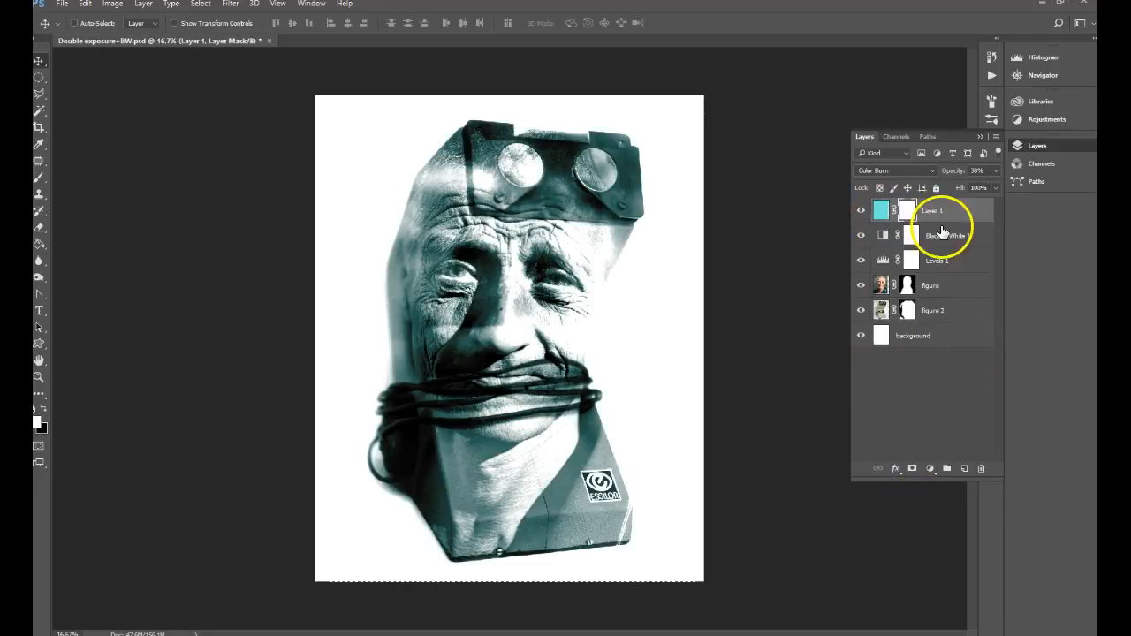
click(38, 245)
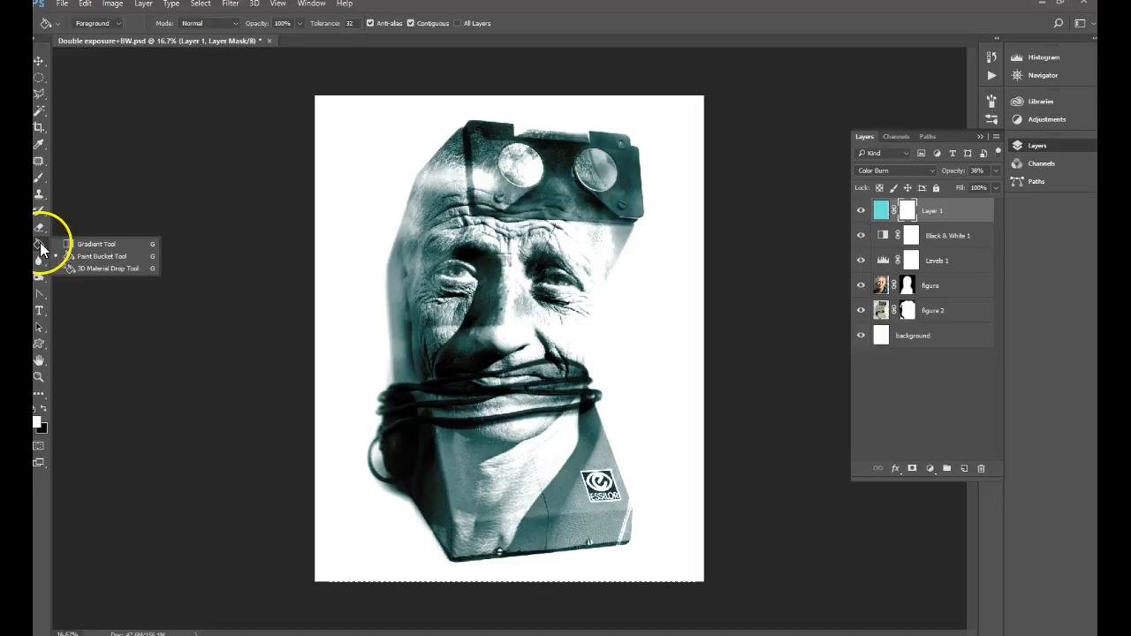
click(65, 244)
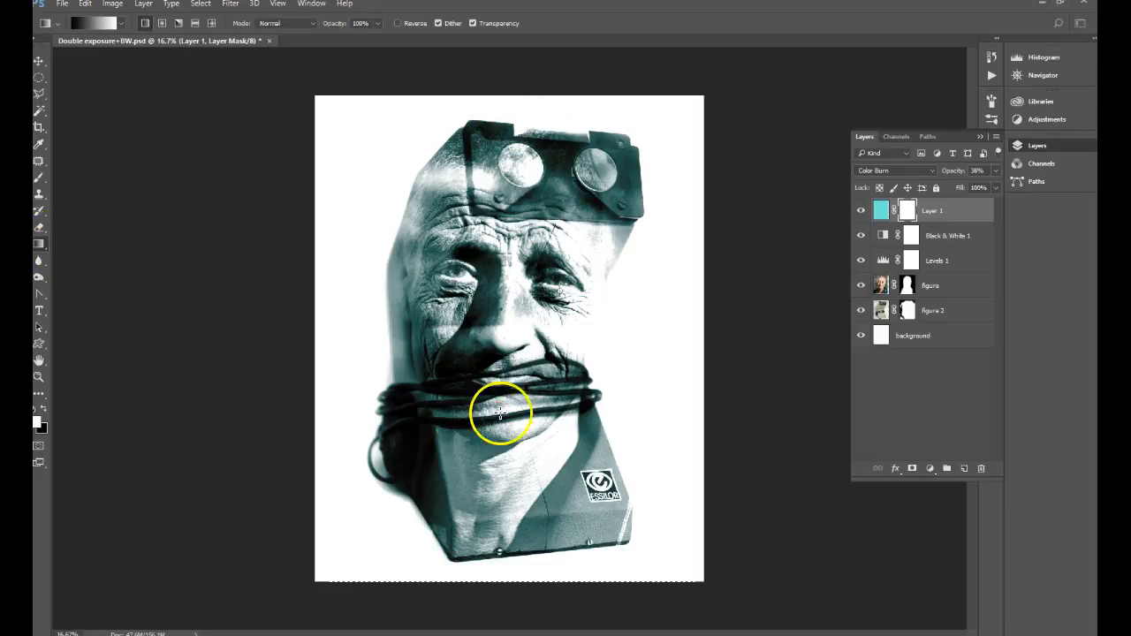
drag(512, 95, 518, 424)
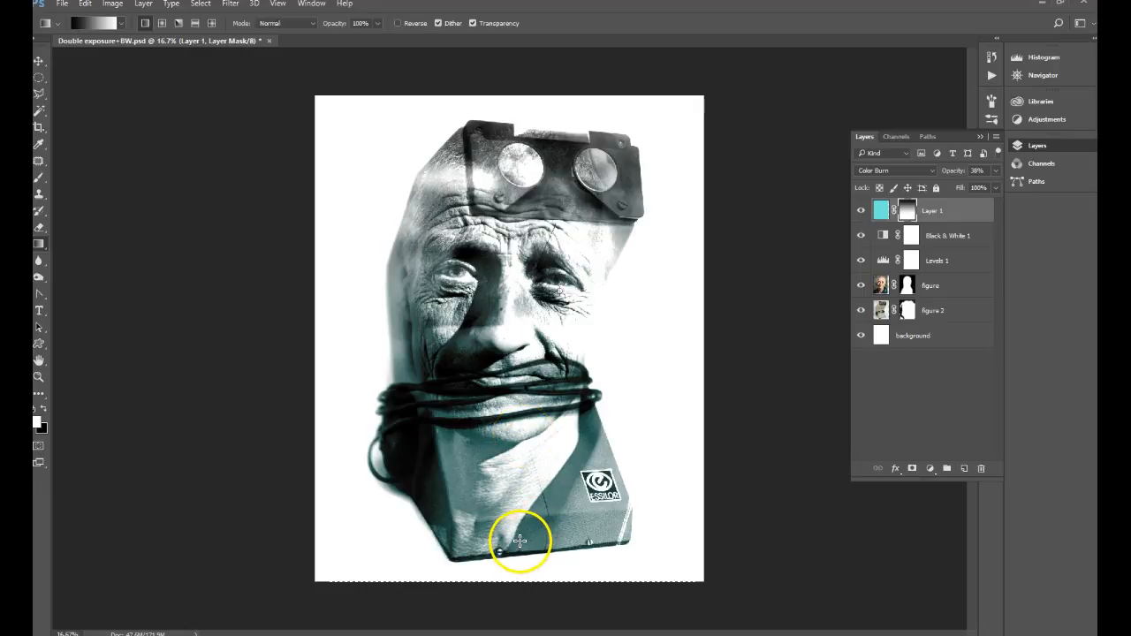
Step: Save the document as a new Photoshop file named Double exposure+BW 2, with Maximize Compatibility enabled
click(68, 9)
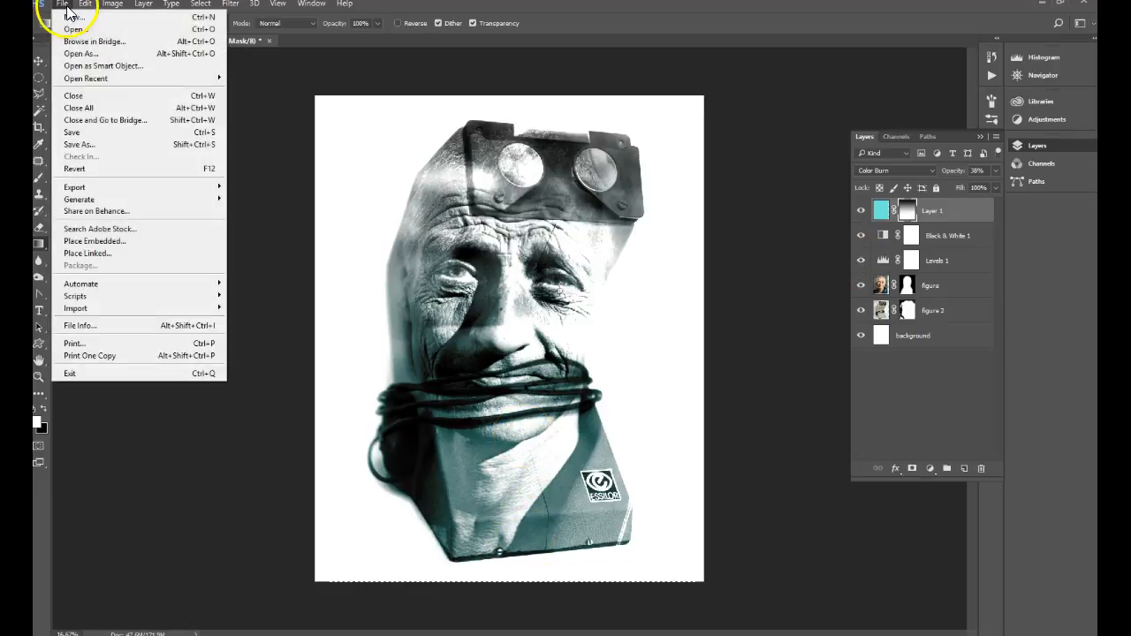
click(79, 147)
click(196, 425)
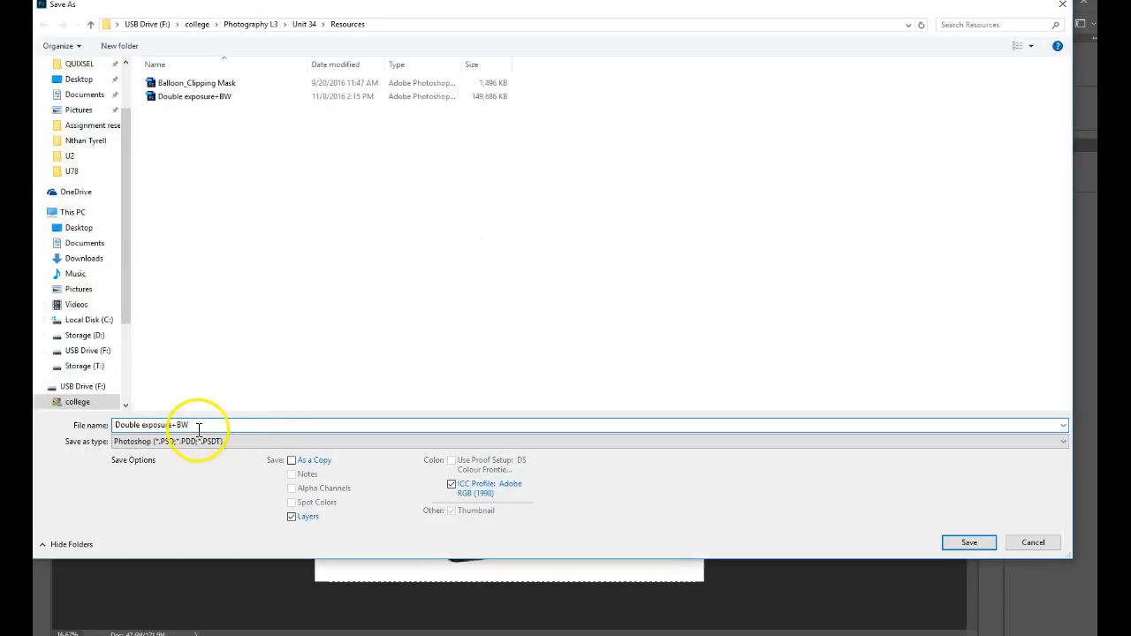
click(978, 544)
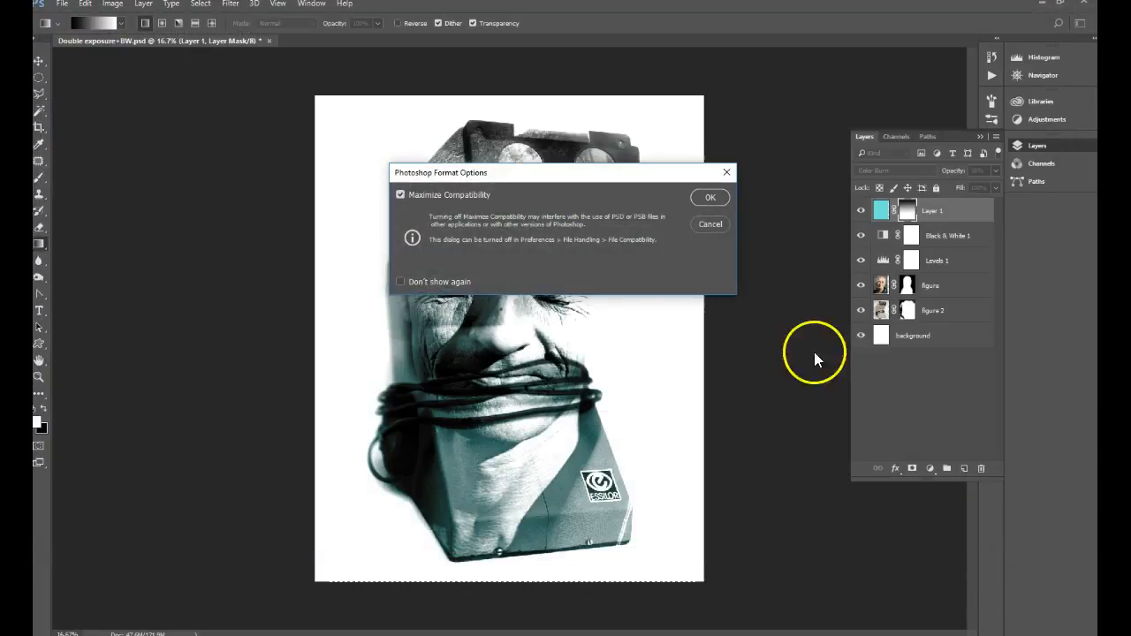
click(694, 201)
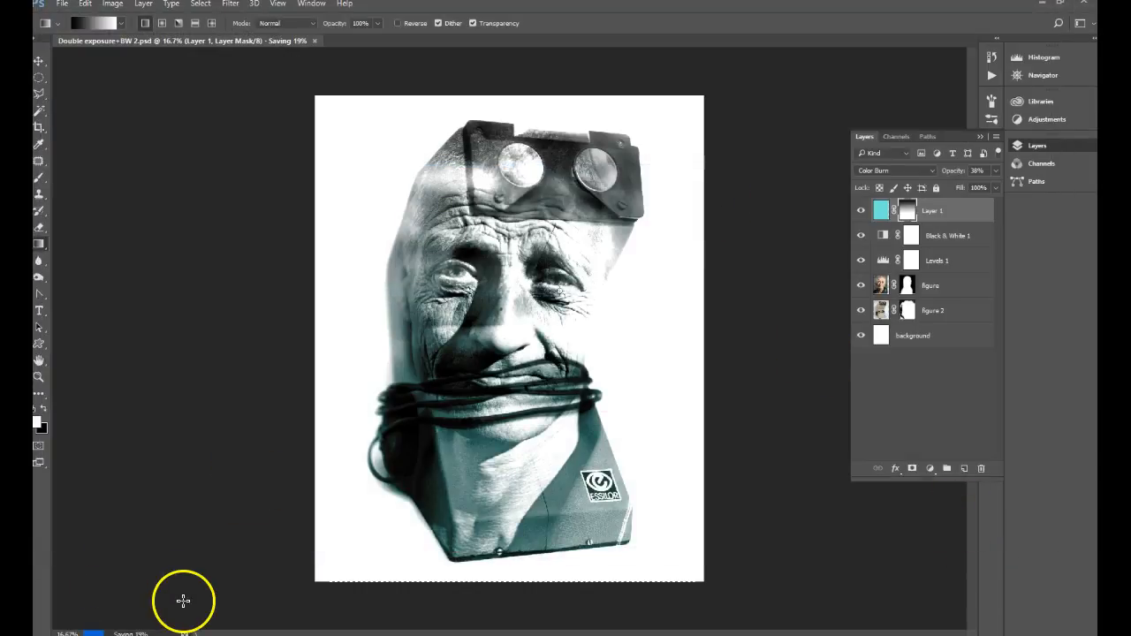